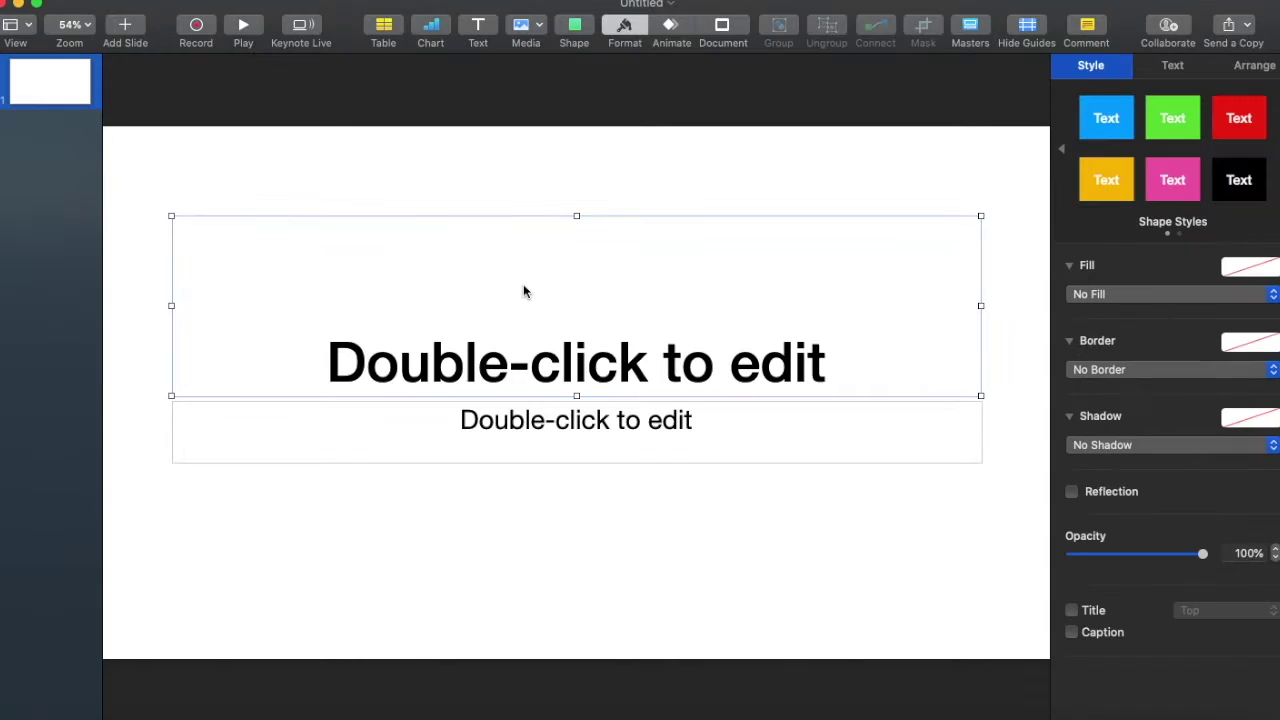
Step: Delete the title and subtitle placeholders from the slide
key("BackSpace")
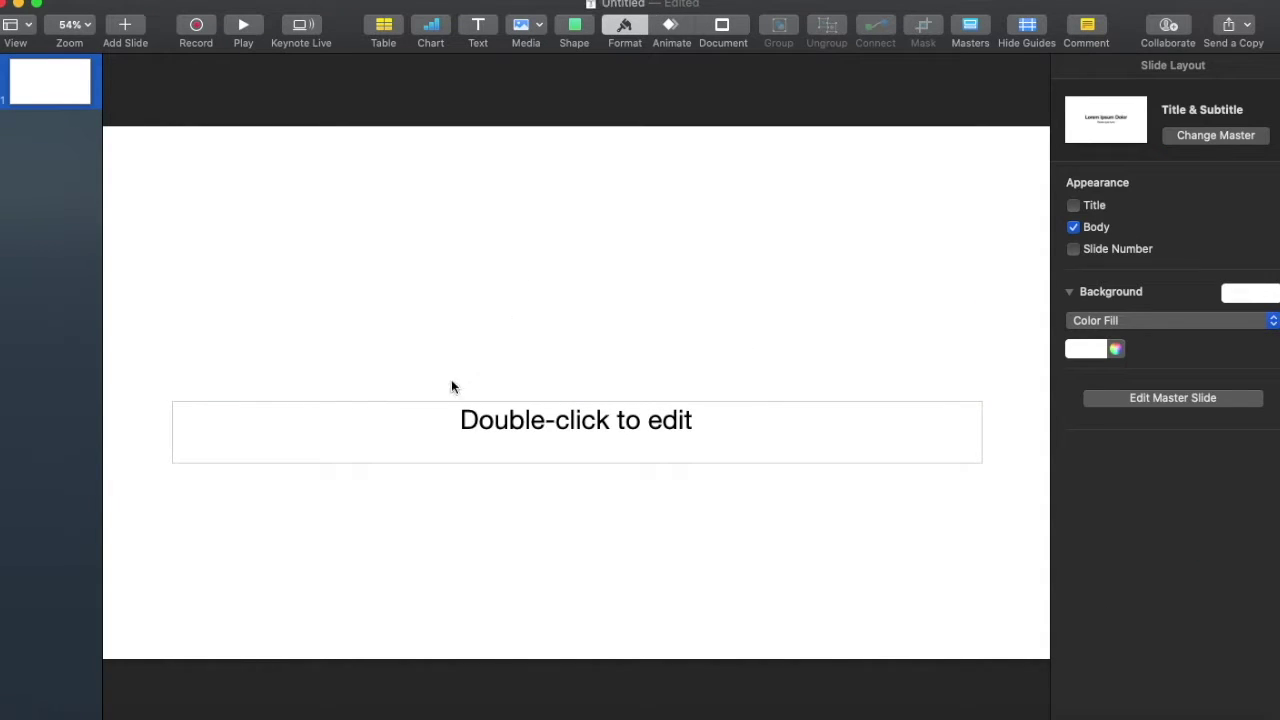
left_click(454, 431)
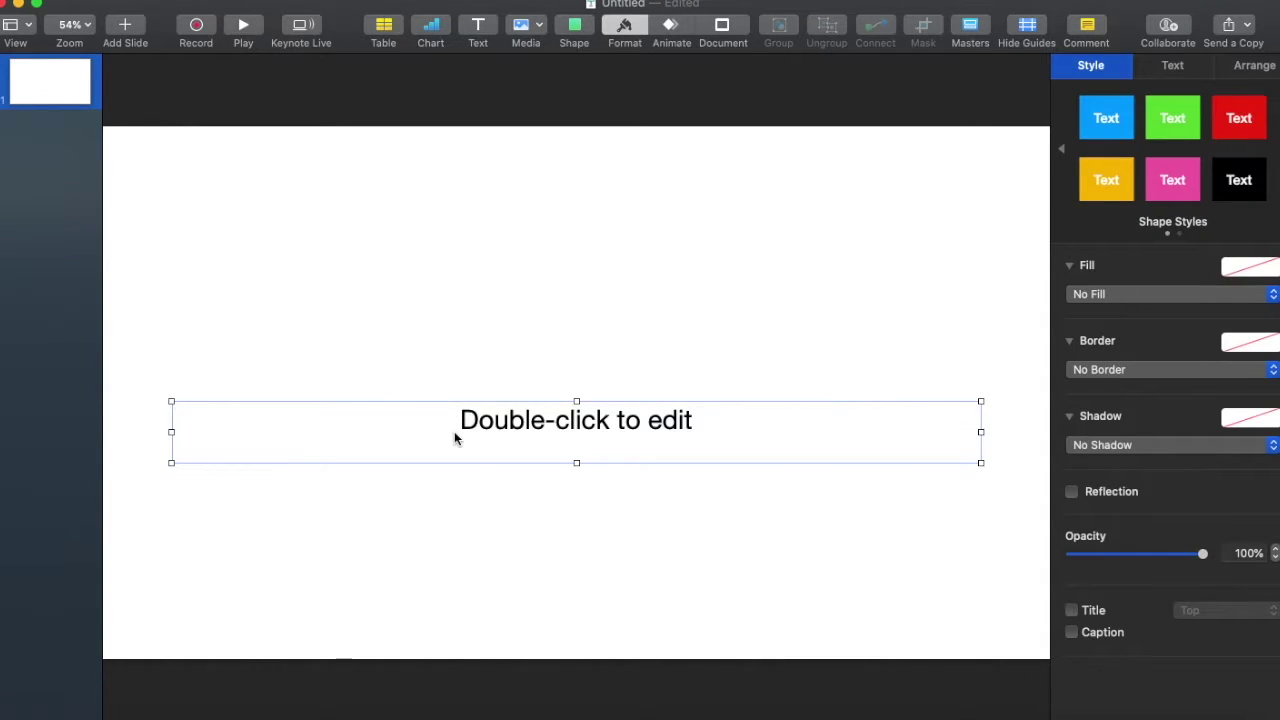
key("BackSpace")
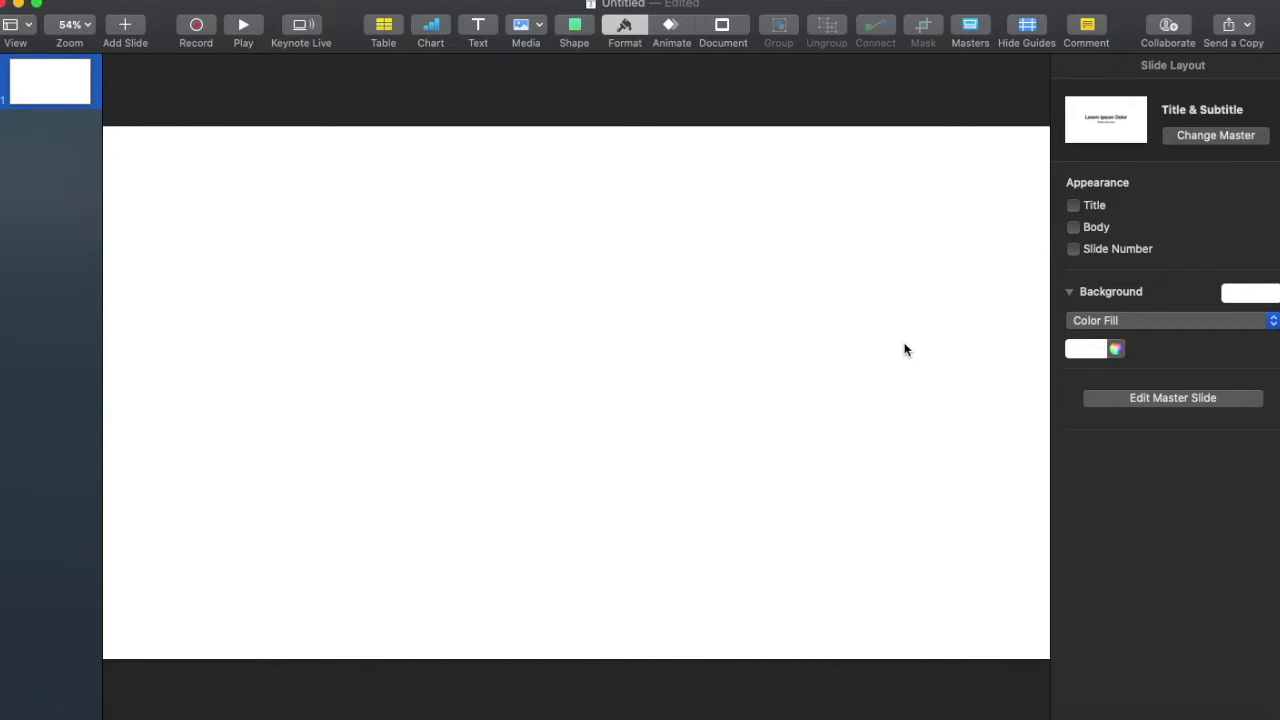
Step: Set the slide background to a black colour fill
left_click(1081, 322)
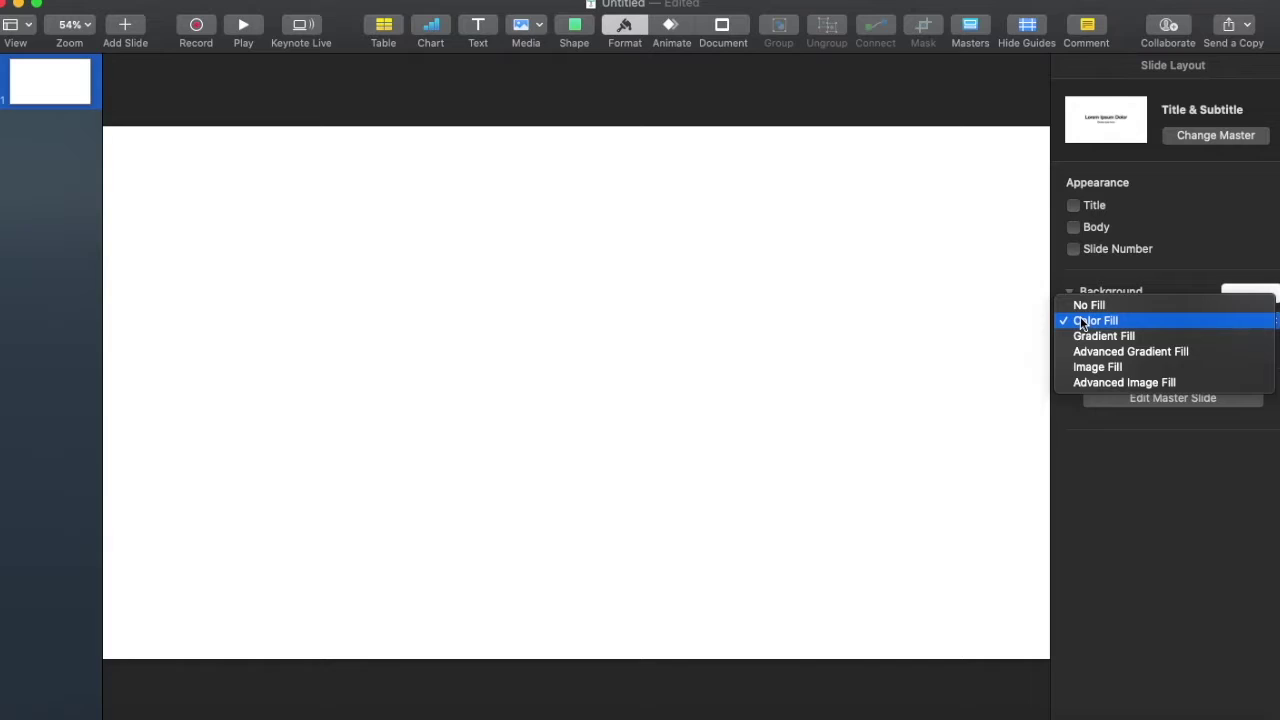
left_click(941, 335)
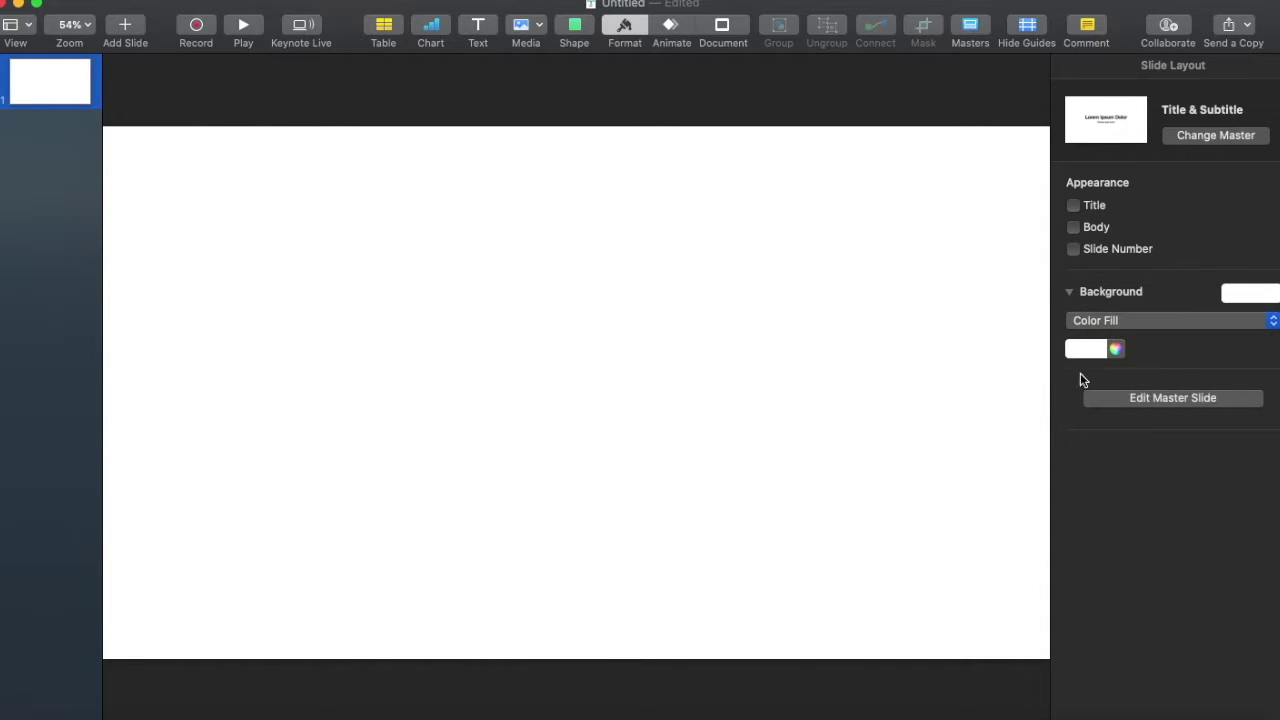
left_click(1080, 349)
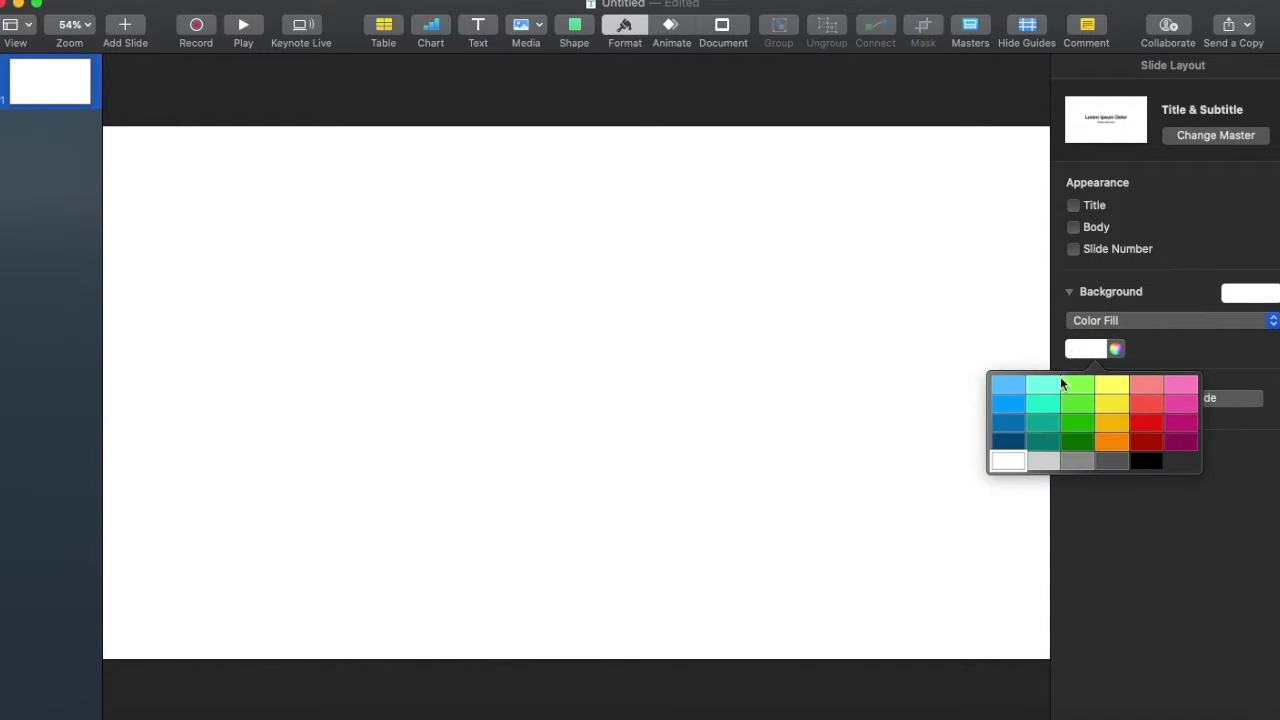
left_click(1145, 463)
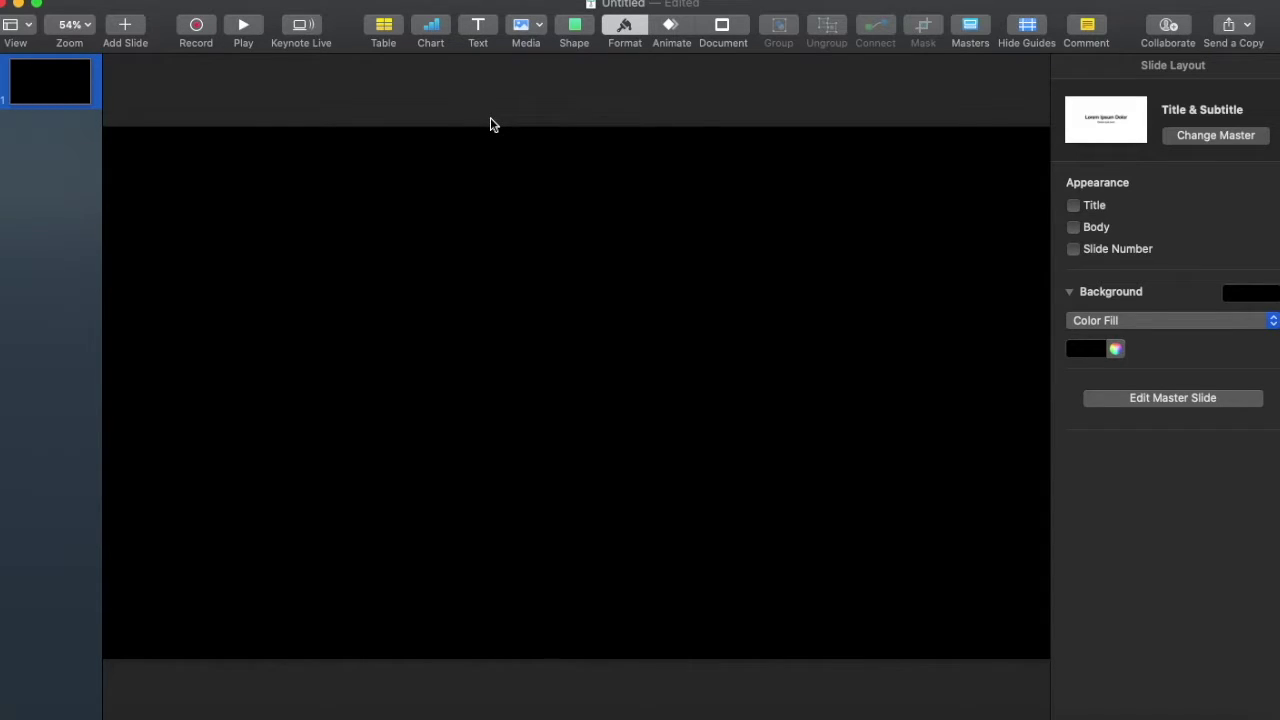
Step: Insert the image Greg_logo_lite_blue.png from the Greg_Logos folder in Pictures onto the slide
left_click(540, 30)
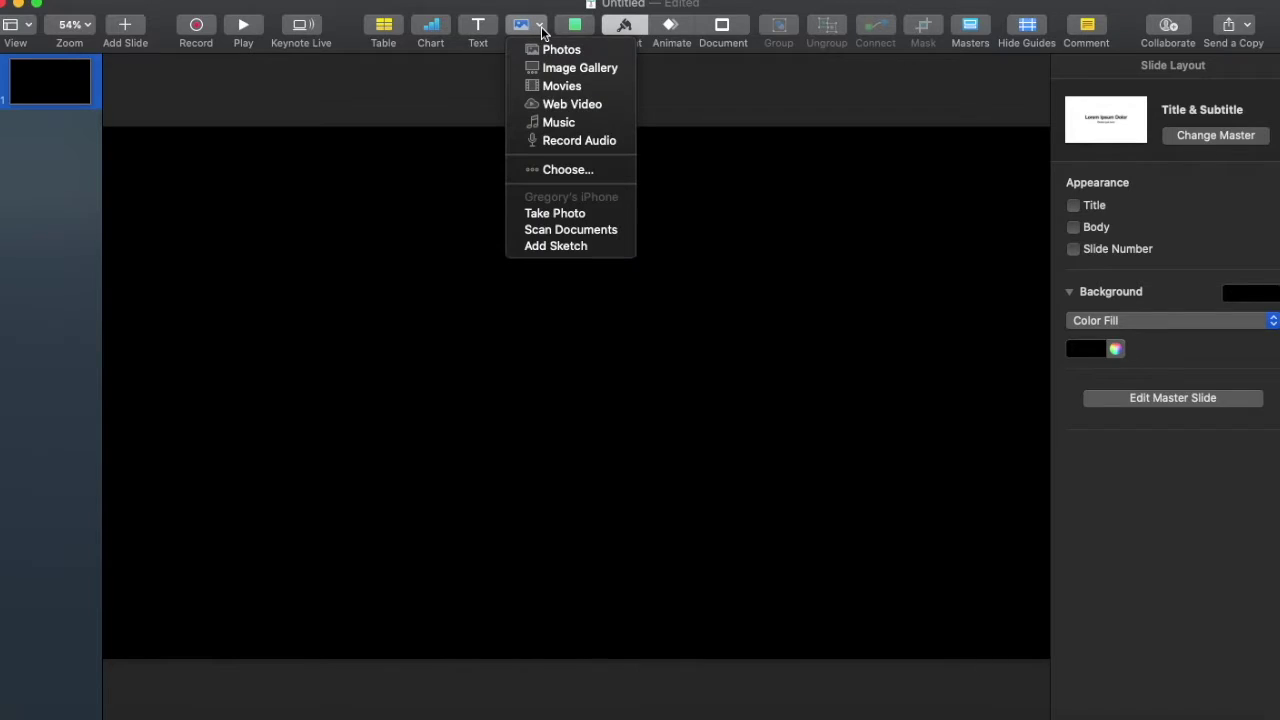
left_click(560, 169)
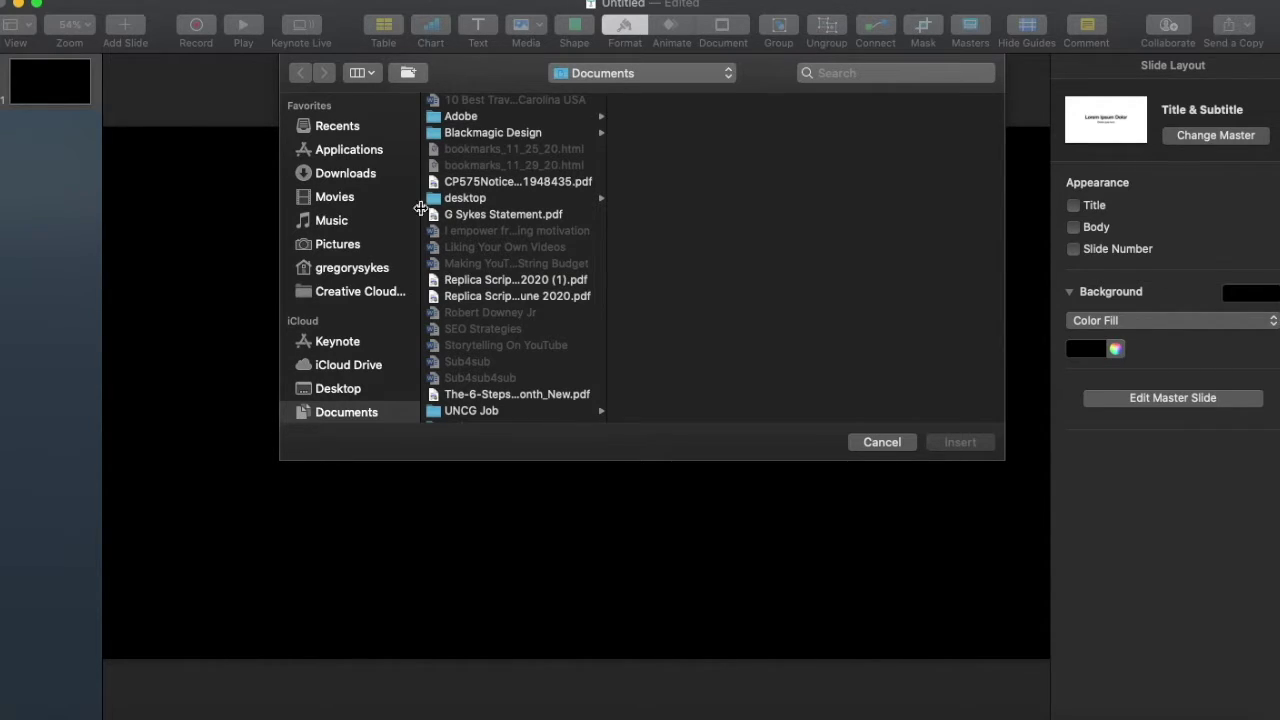
left_click(329, 250)
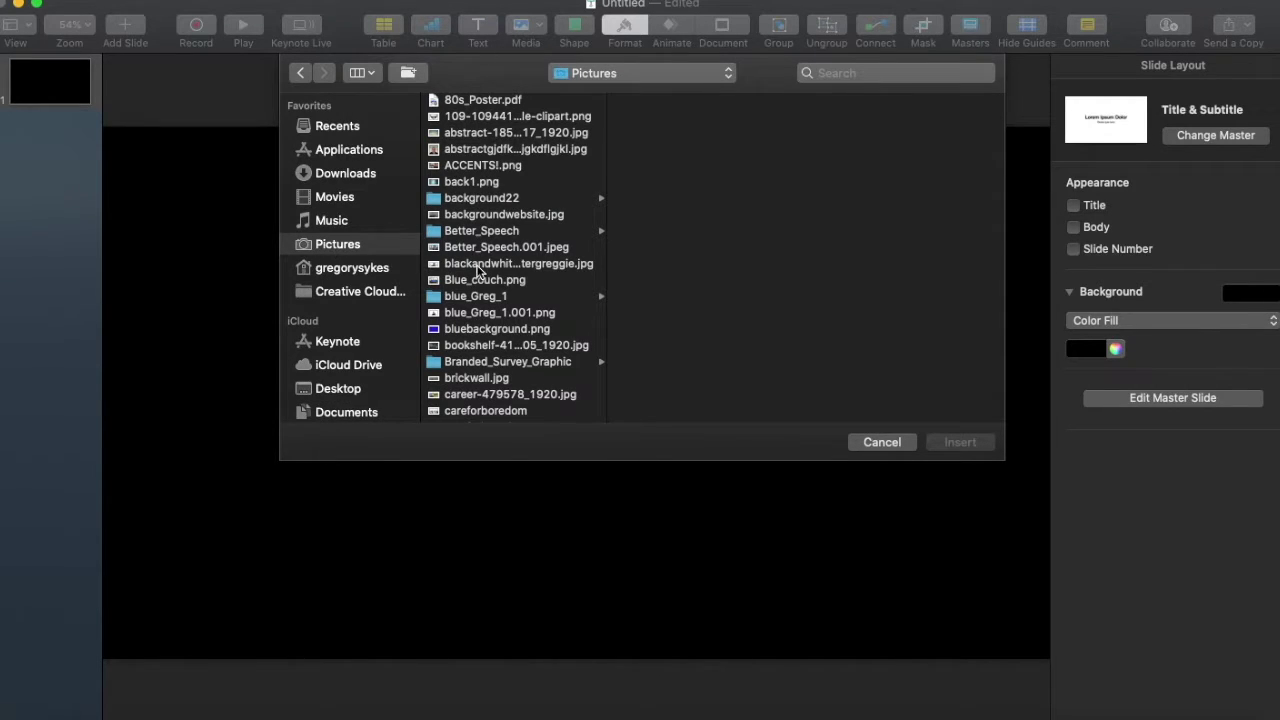
scroll(478, 272, "down", 5)
scroll(478, 272, "down", 8)
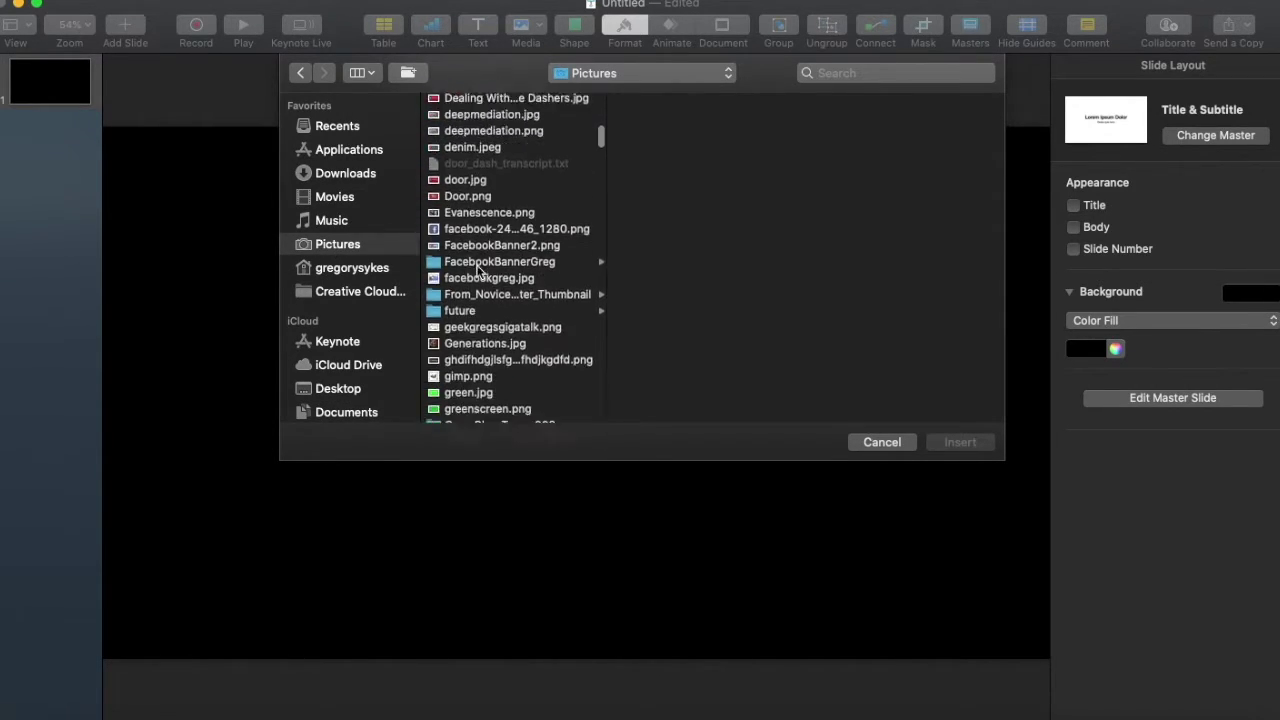
scroll(478, 272, "down", 1)
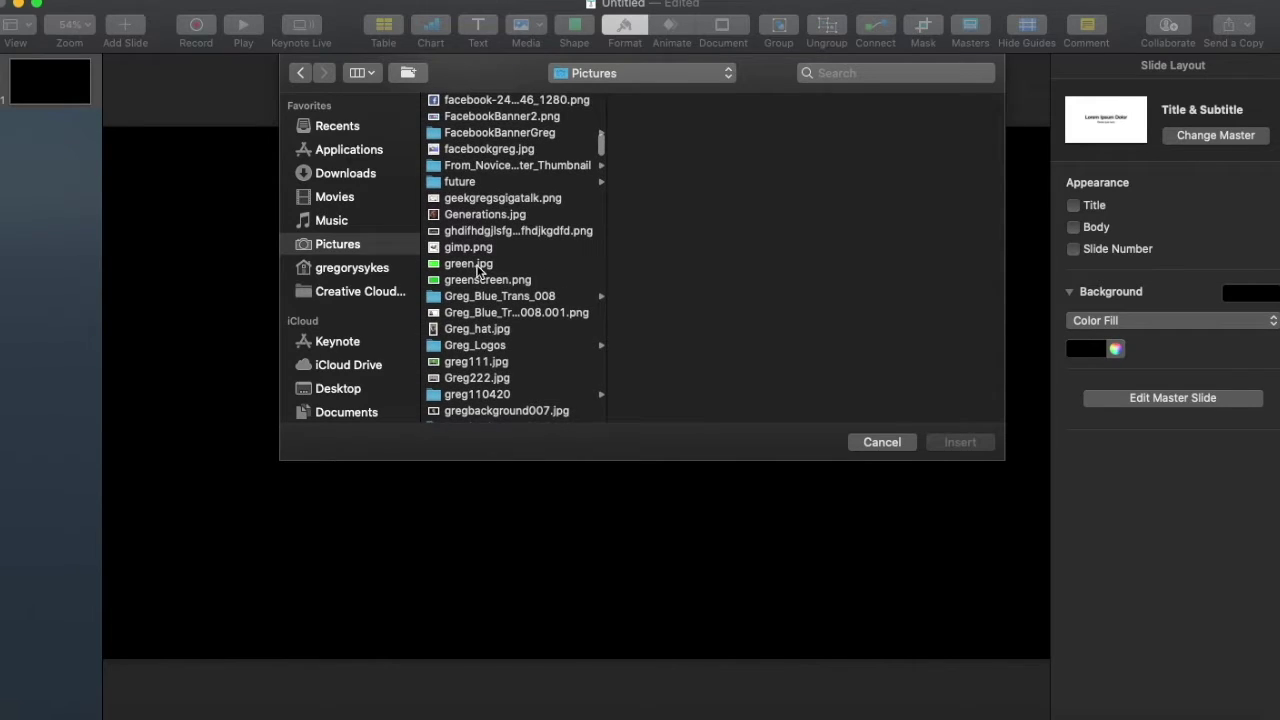
left_click(487, 346)
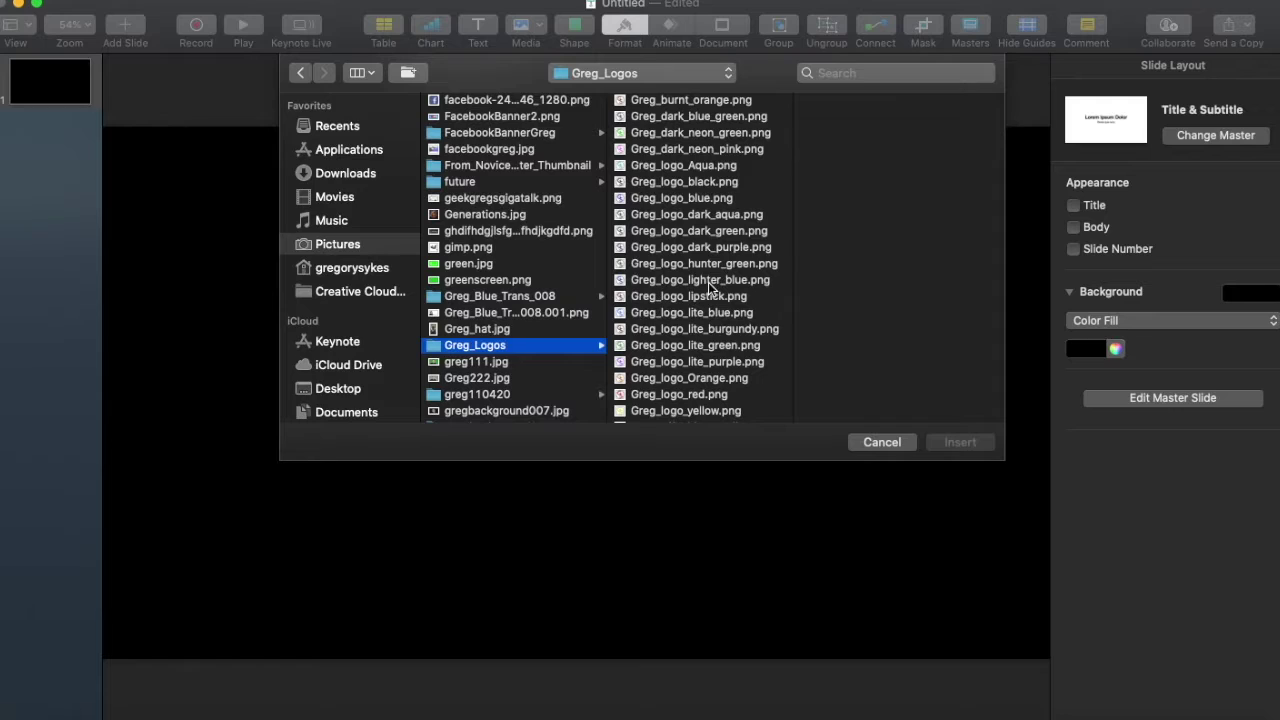
left_click(710, 314)
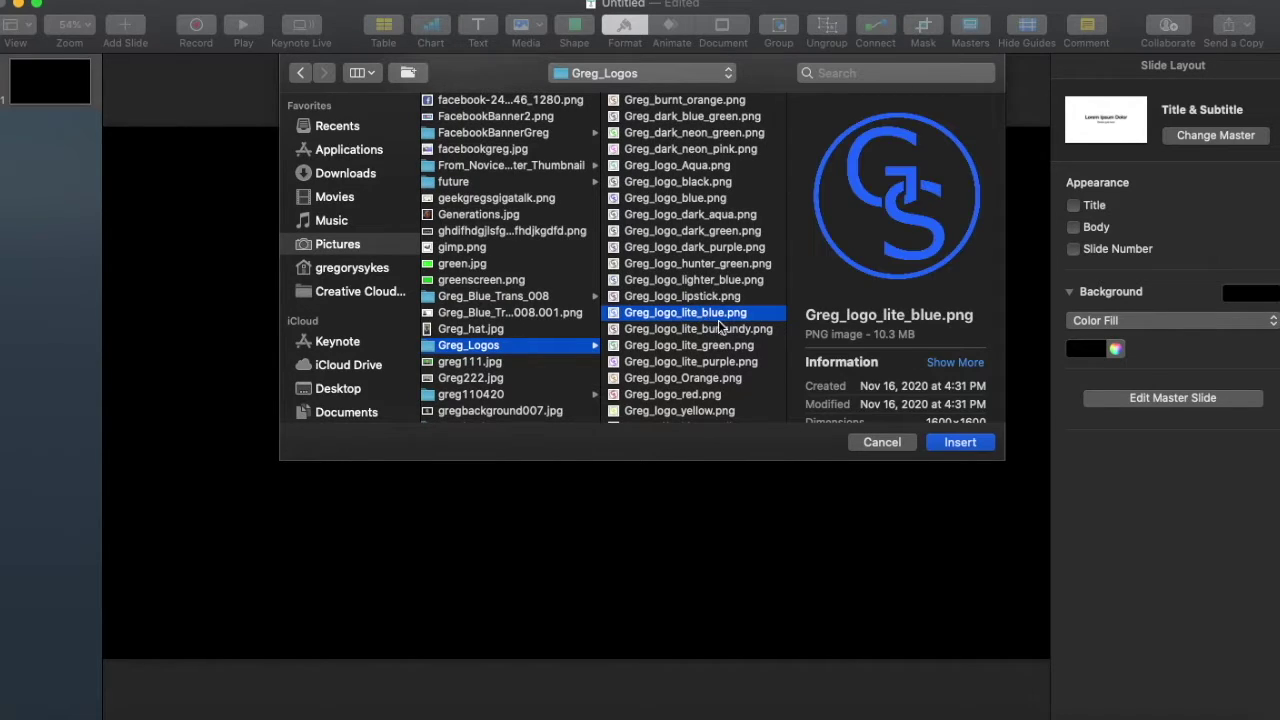
left_click(957, 443)
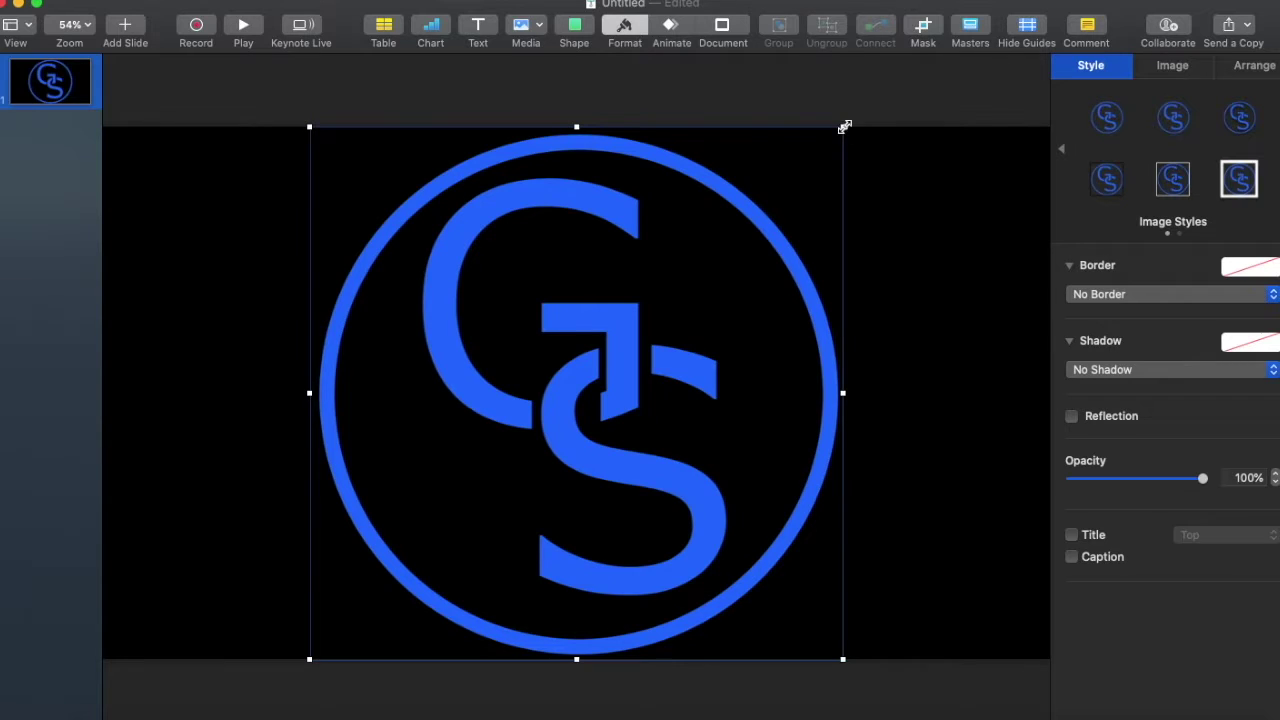
Step: Shrink the logo to about 60% of its inserted size and centre it horizontally in the slide's upper part
left_click_drag(844, 127, 678, 362)
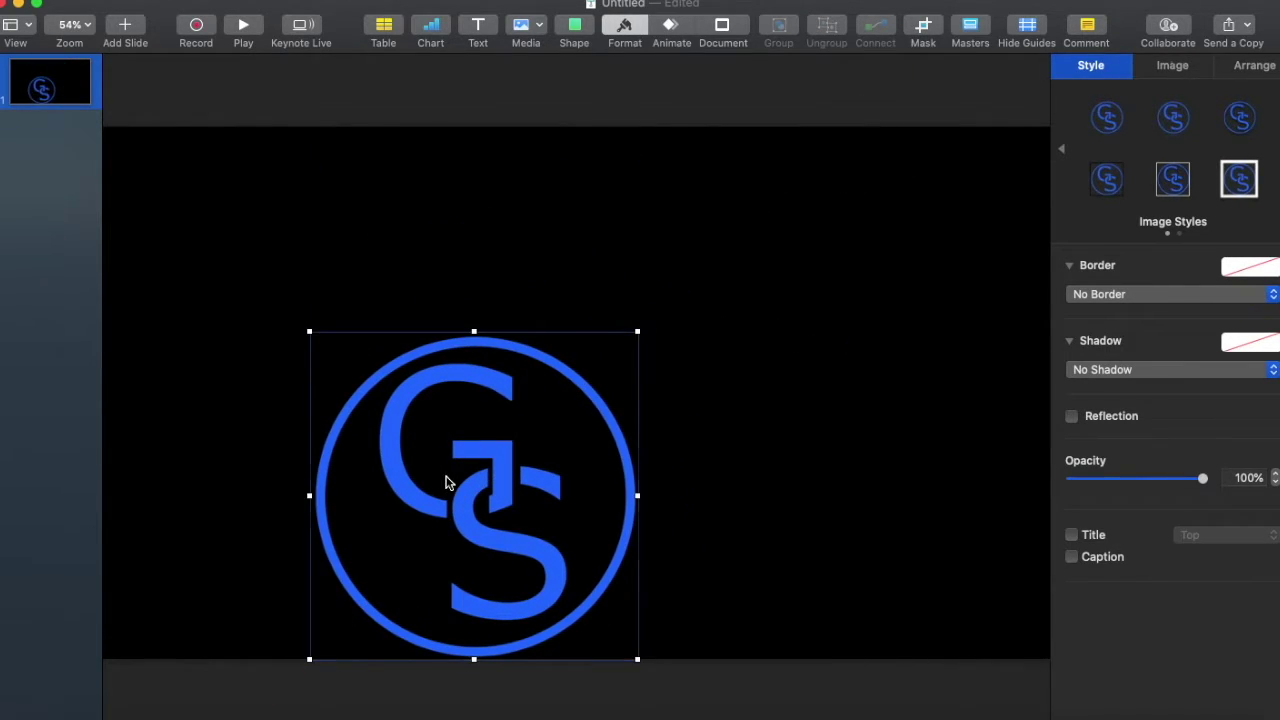
left_click_drag(478, 489, 582, 332)
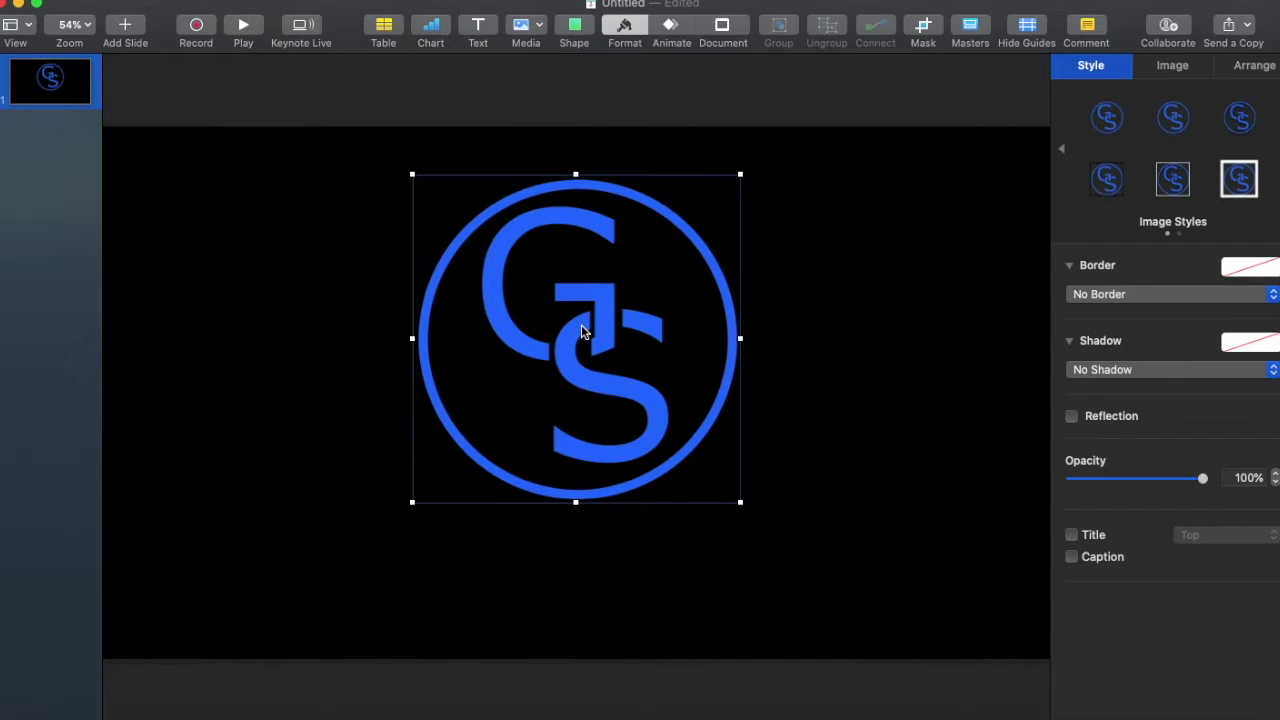
left_click(596, 566)
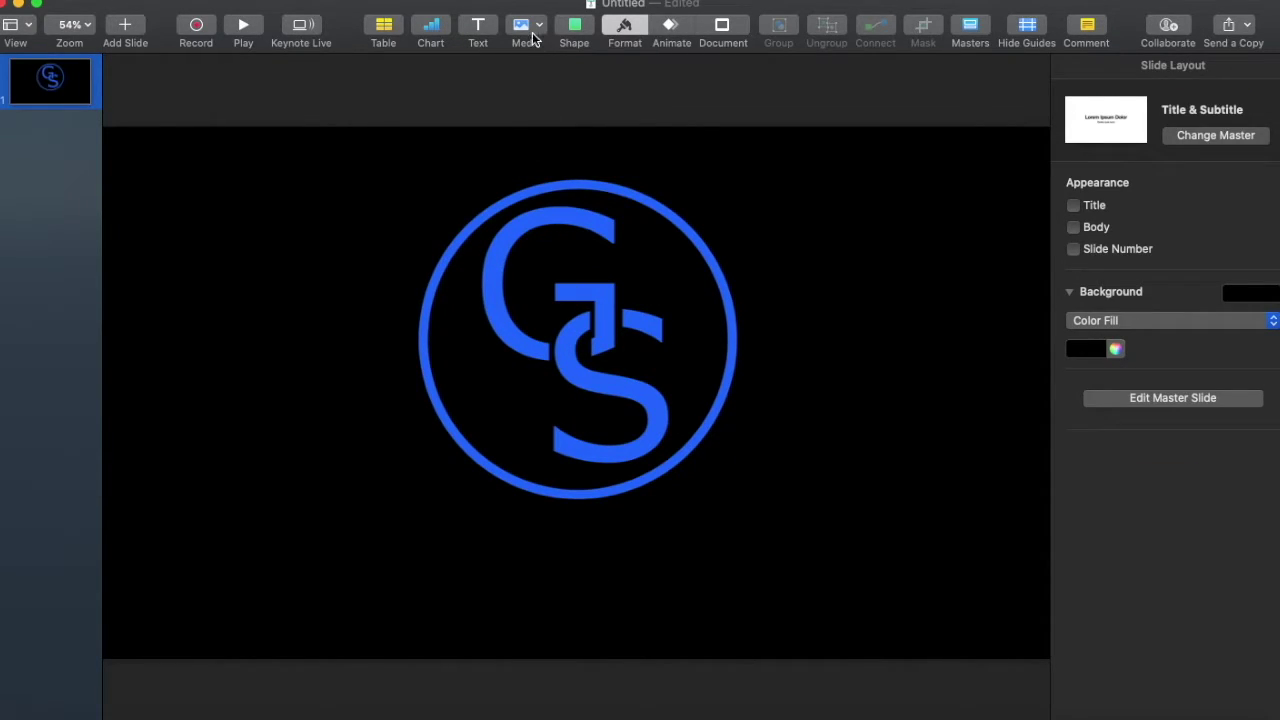
Step: Add a text box to the slide and give it the Title Small paragraph style
left_click(479, 30)
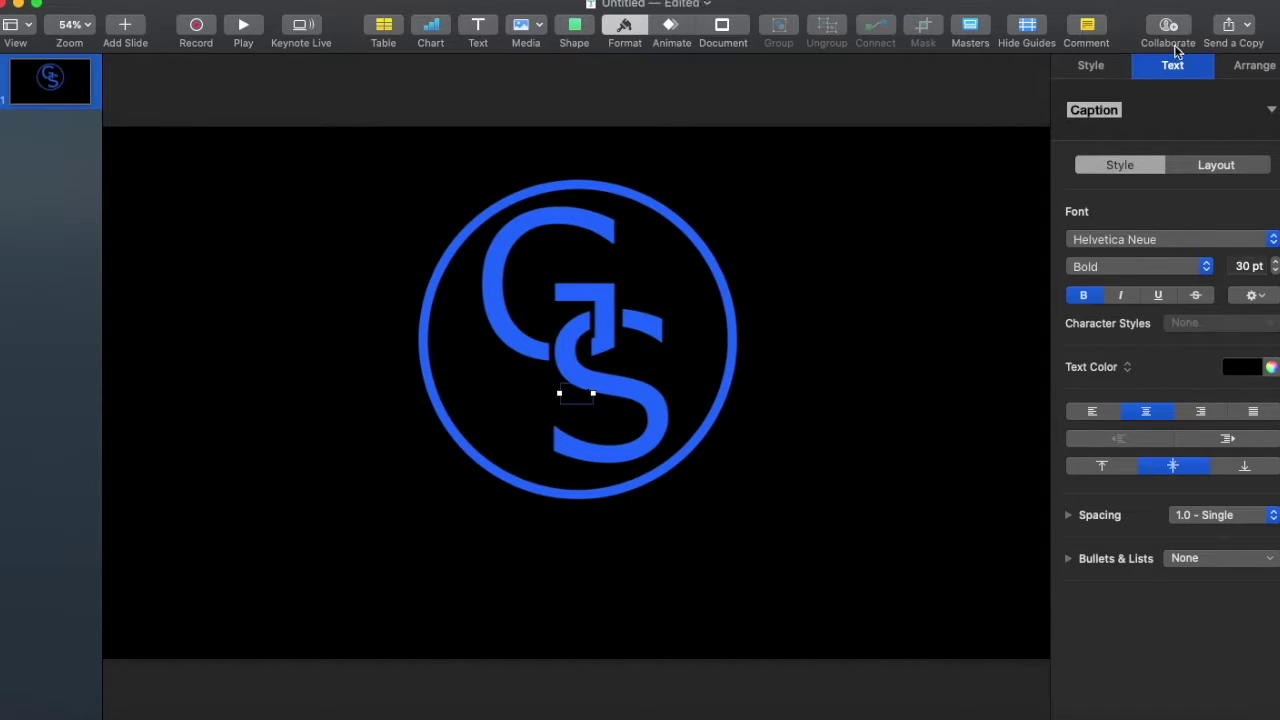
left_click(1270, 112)
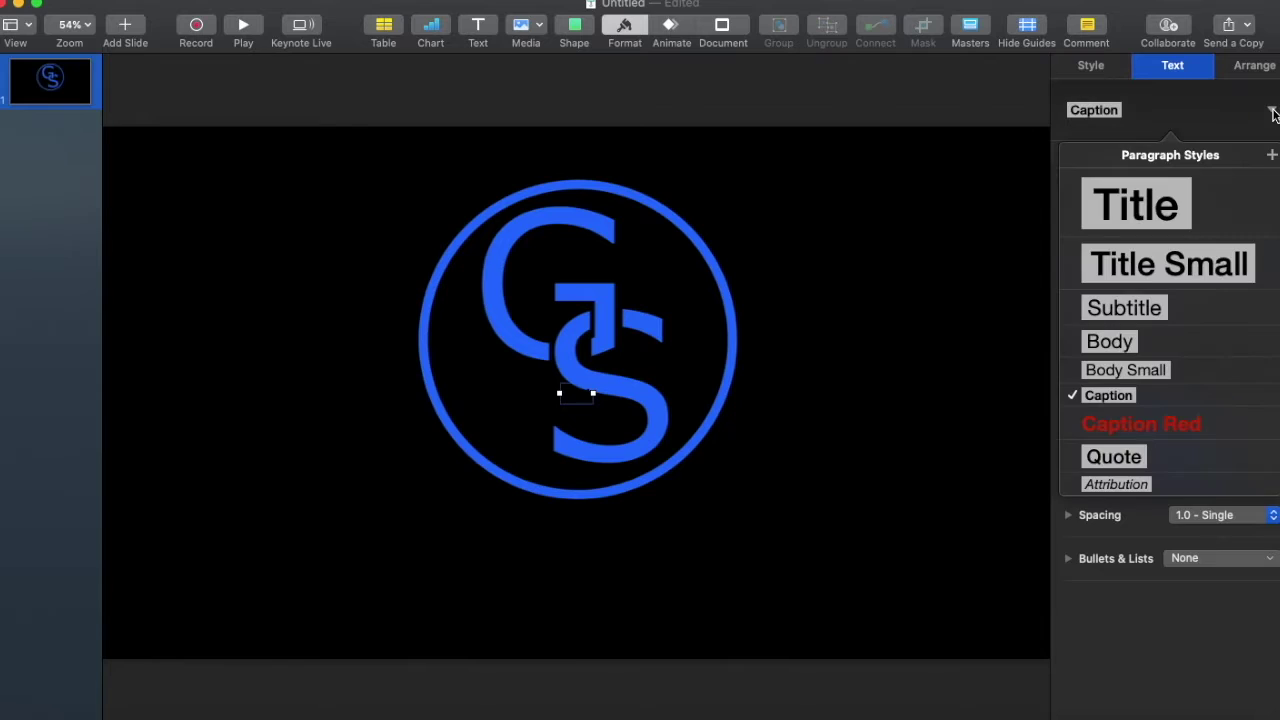
left_click(1163, 254)
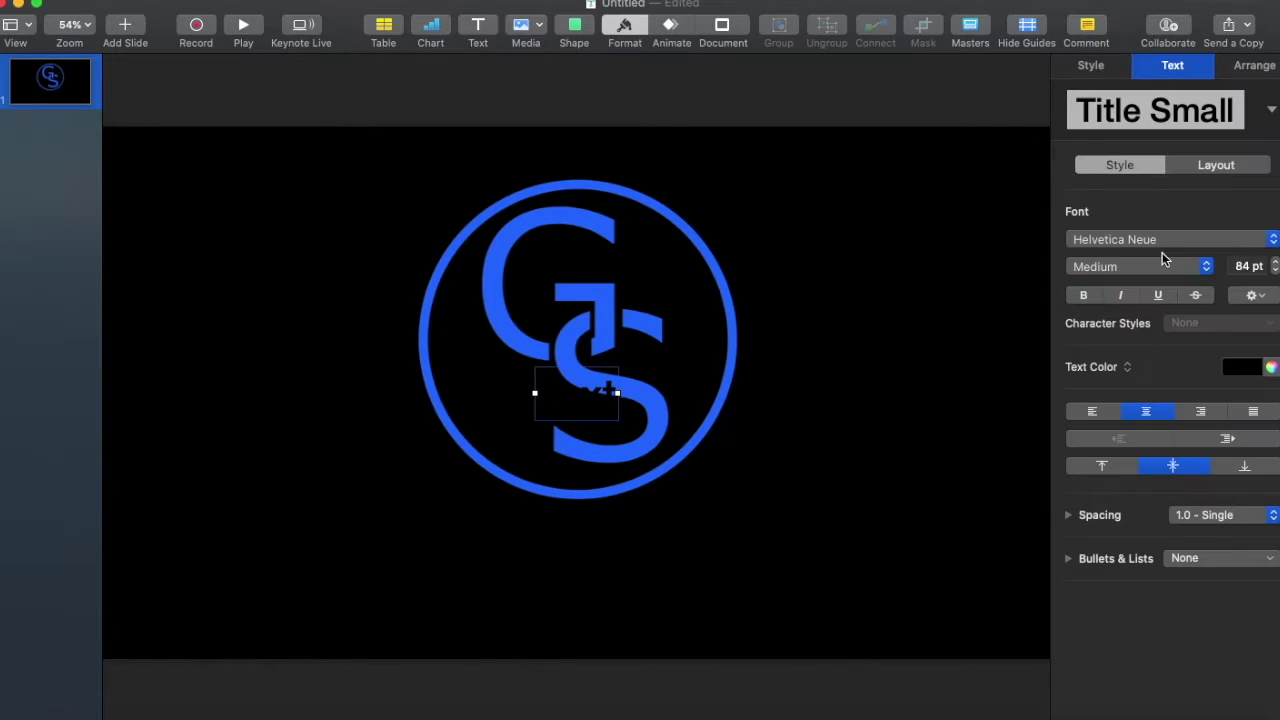
Step: Match the text colour to the logo's blue by sampling it from the logo ring with the eyedropper
left_click(1271, 367)
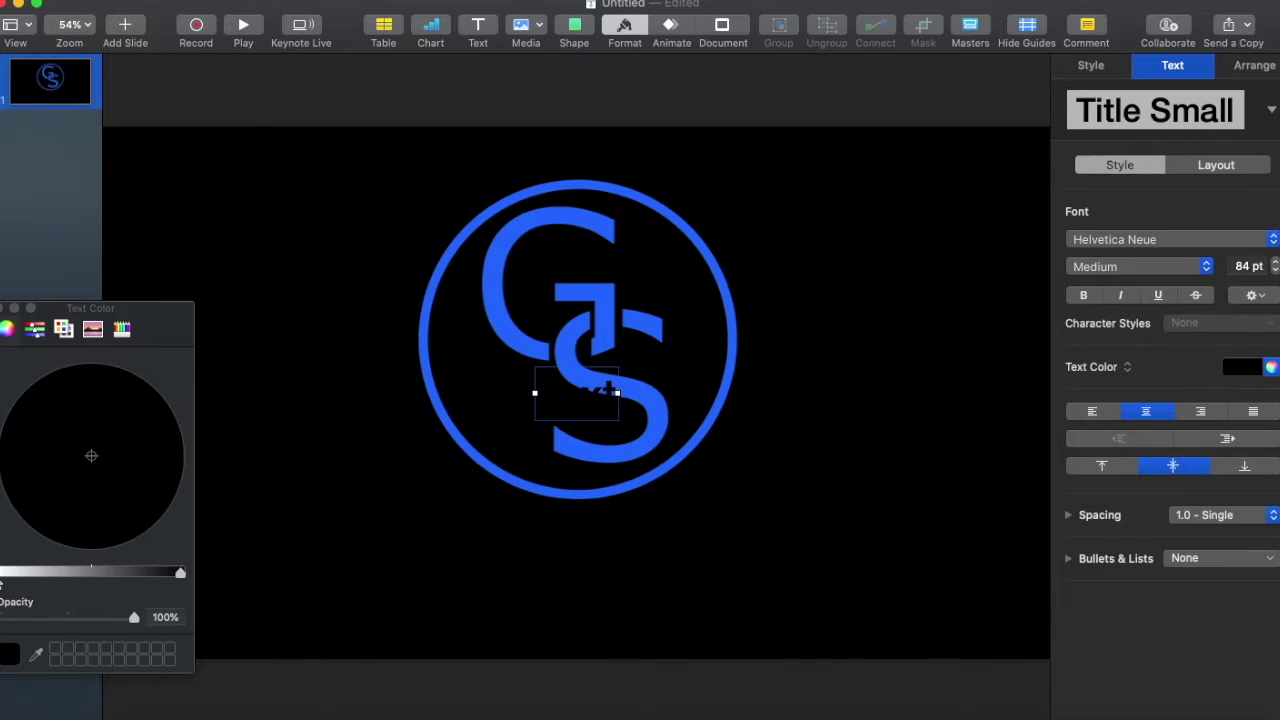
left_click(37, 657)
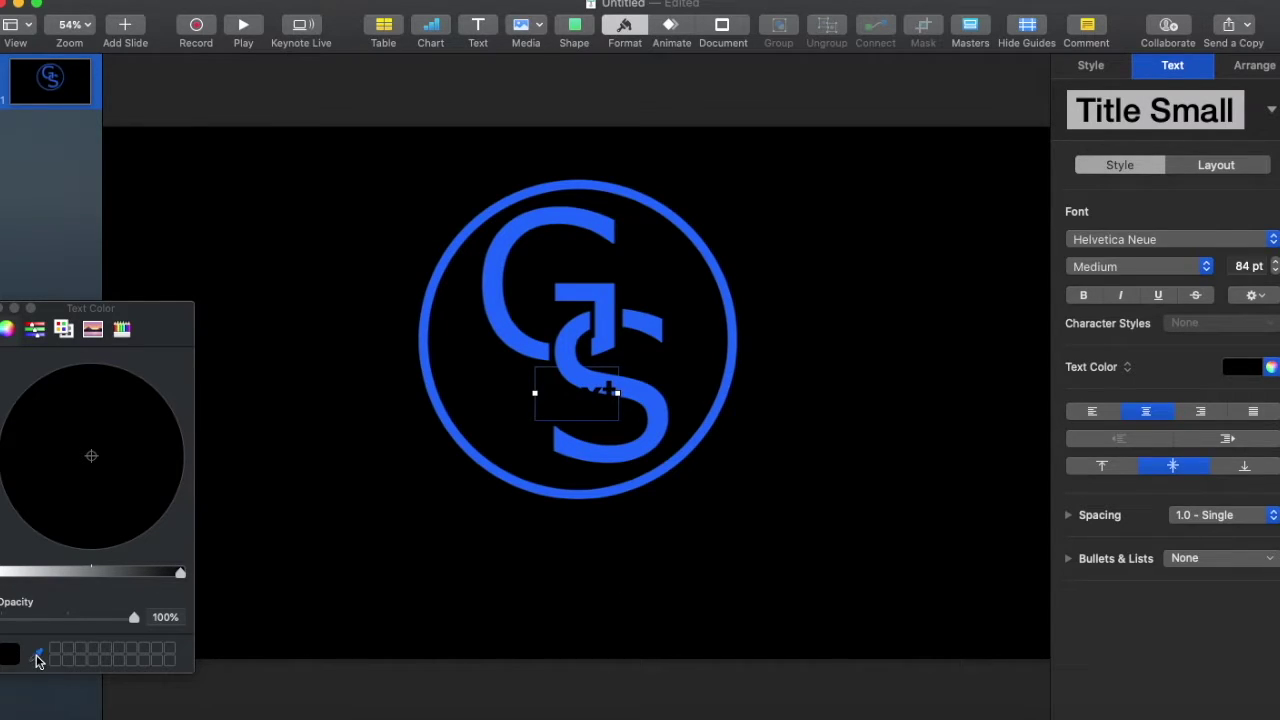
left_click(456, 434)
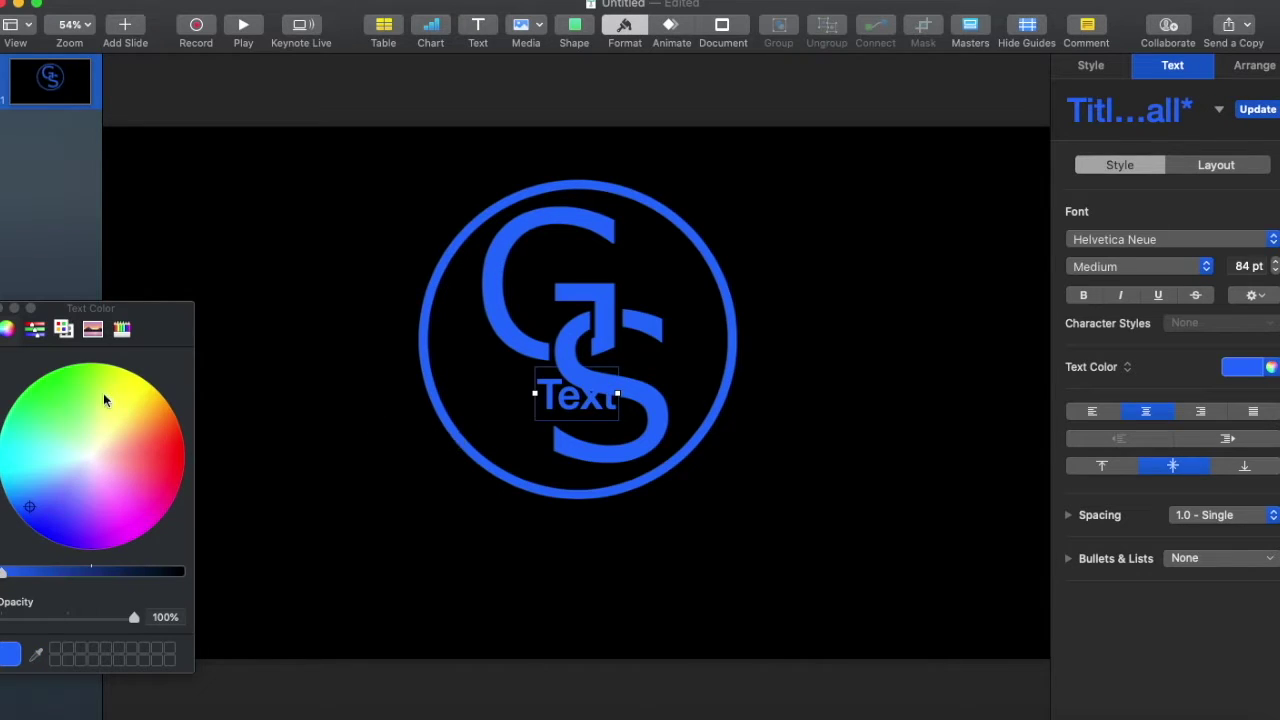
left_click(3, 310)
Step: Replace the placeholder text with the owner's website address and place the text box centred just below the logo
double_click(587, 396)
key("BackSpace")
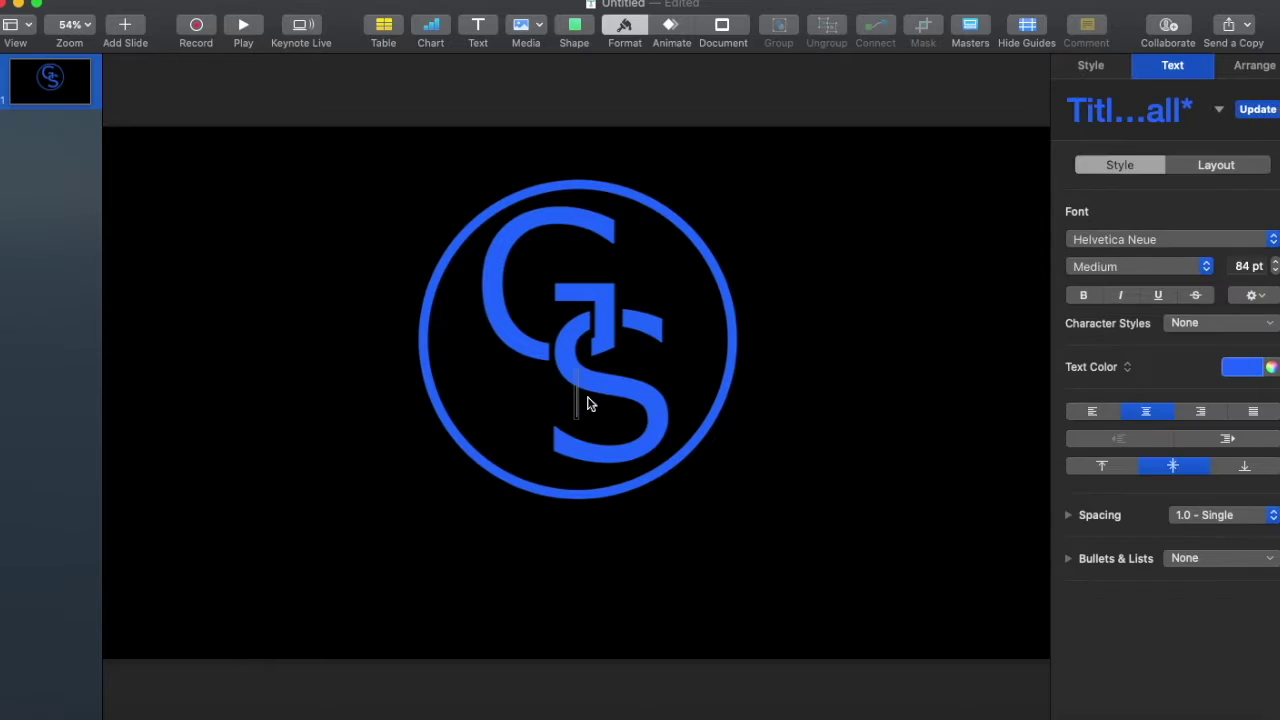
type("greg")
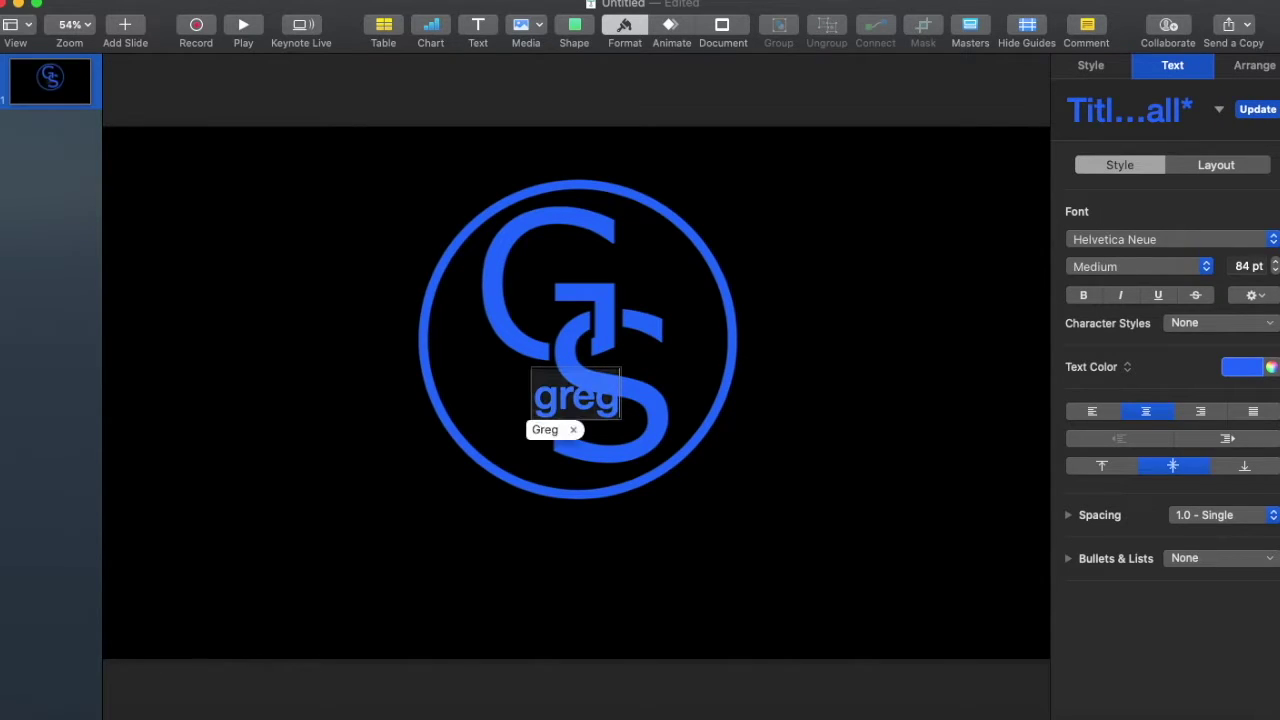
type("orys")
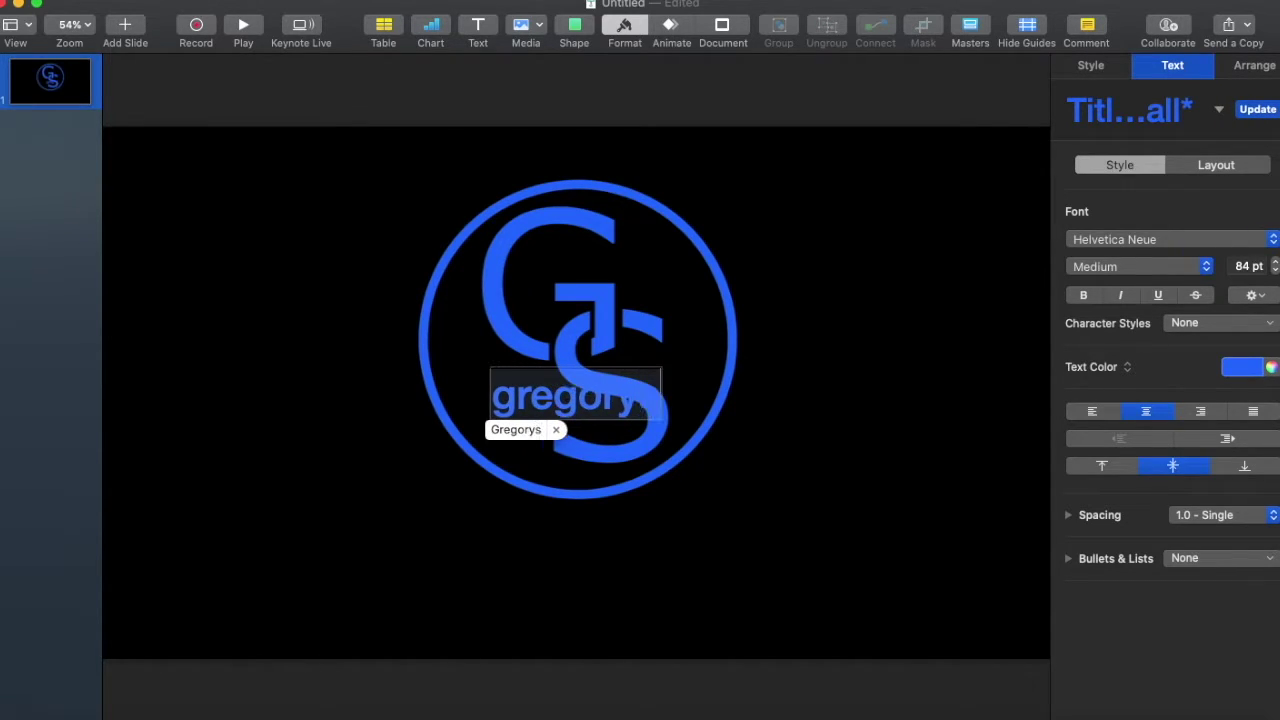
type("ykes.")
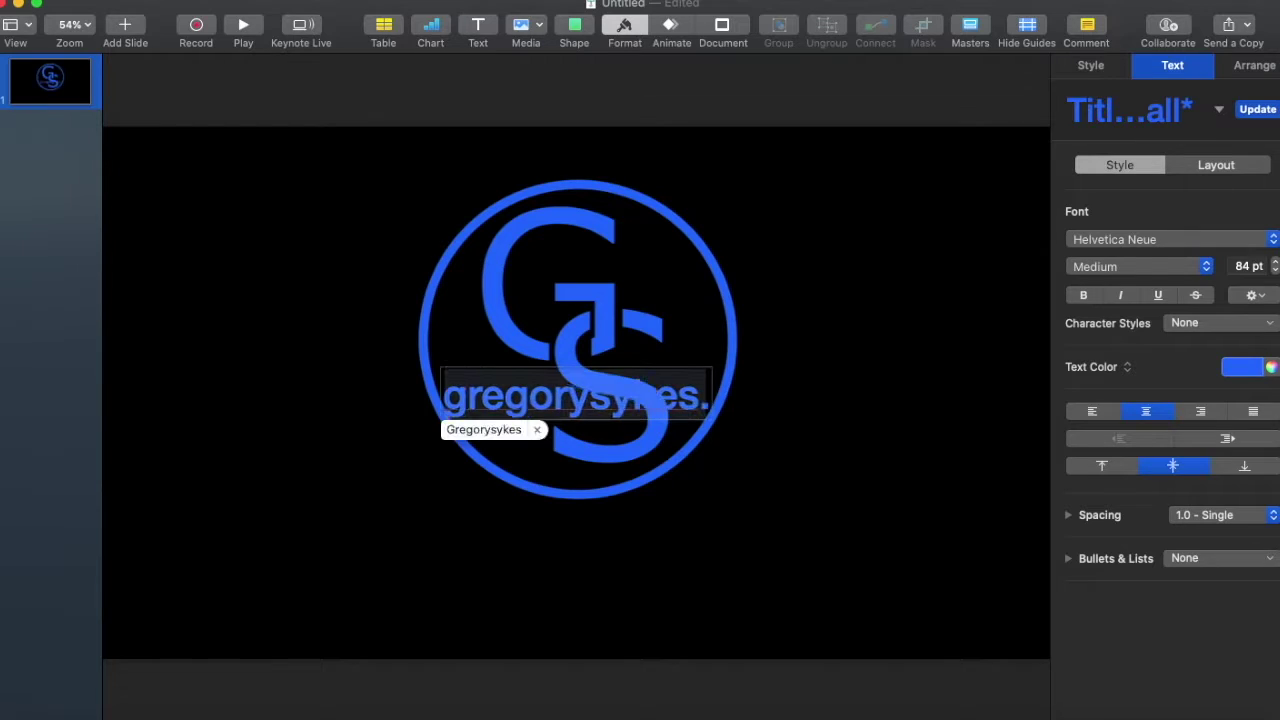
type("net")
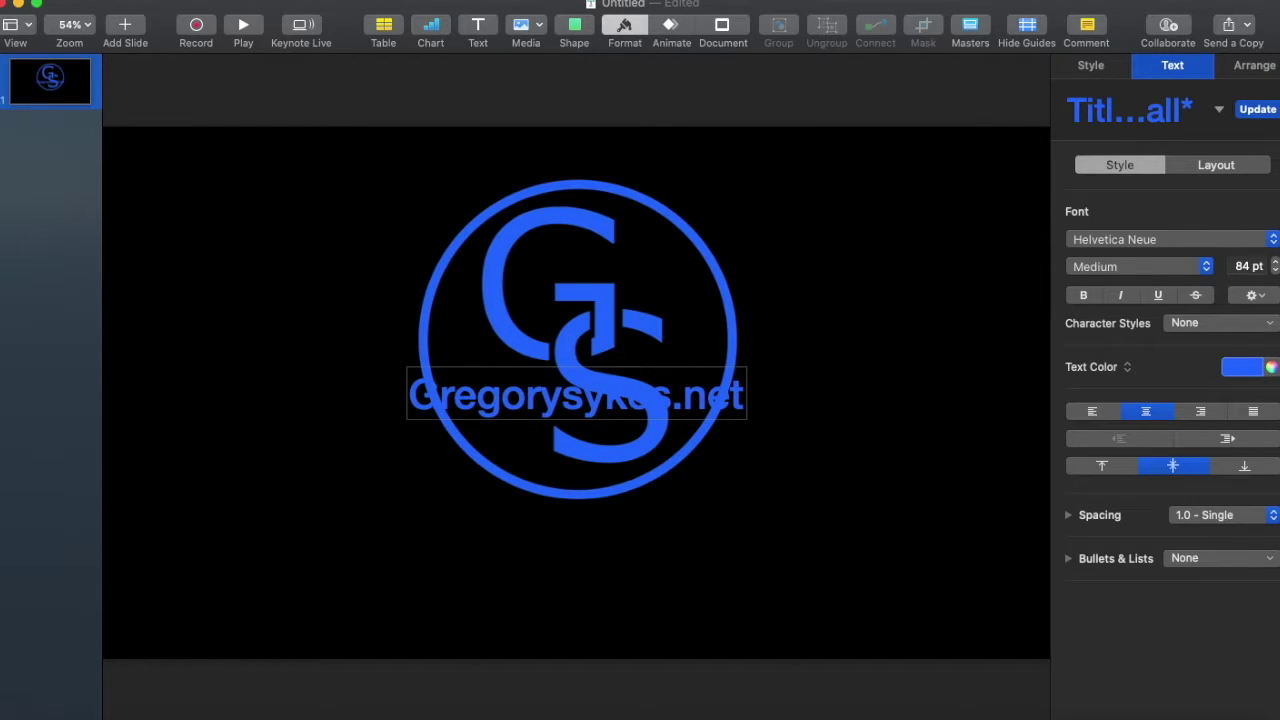
left_click(700, 489)
left_click_drag(600, 402, 602, 550)
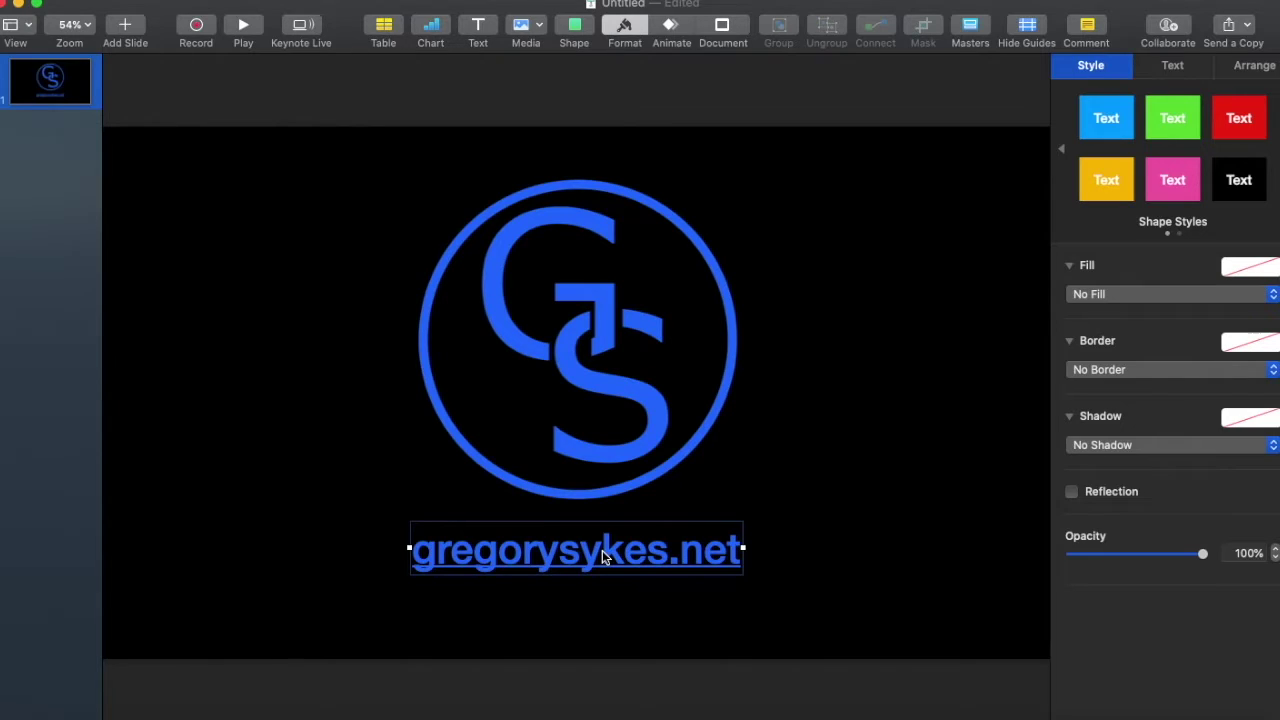
Step: Remove the link underline from the website text by setting its character style to None
left_click(1160, 66)
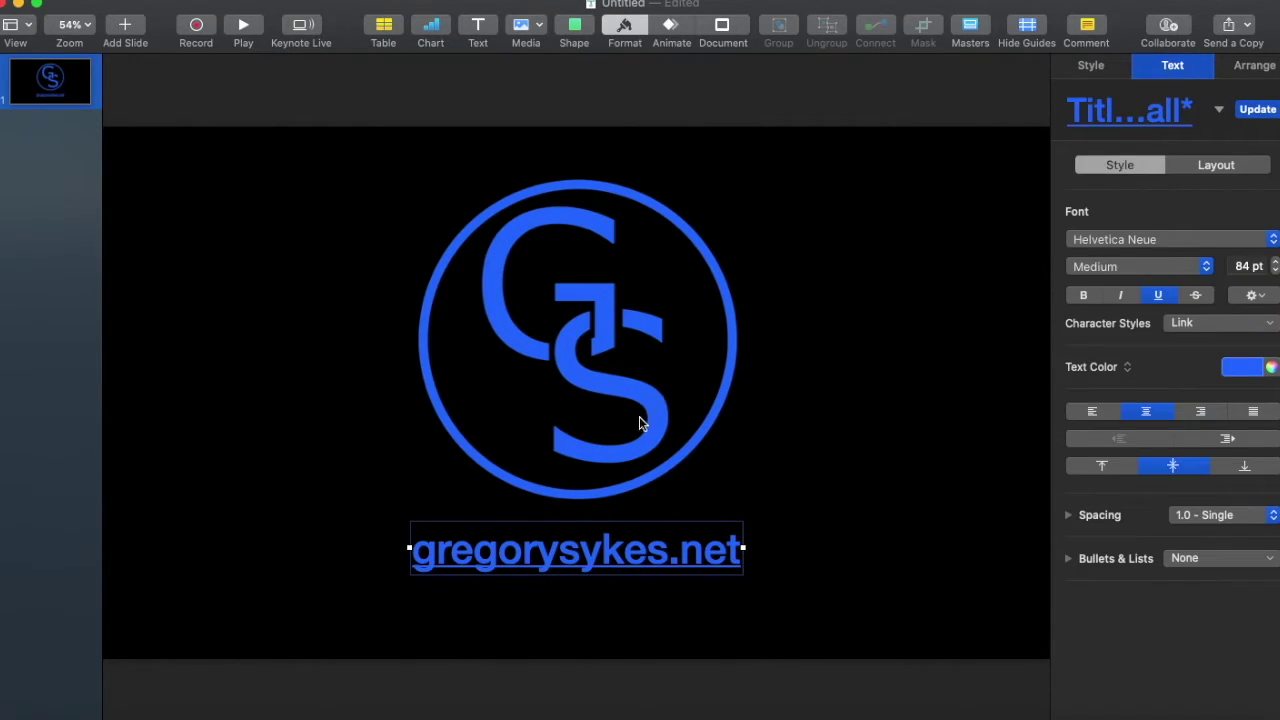
double_click(628, 558)
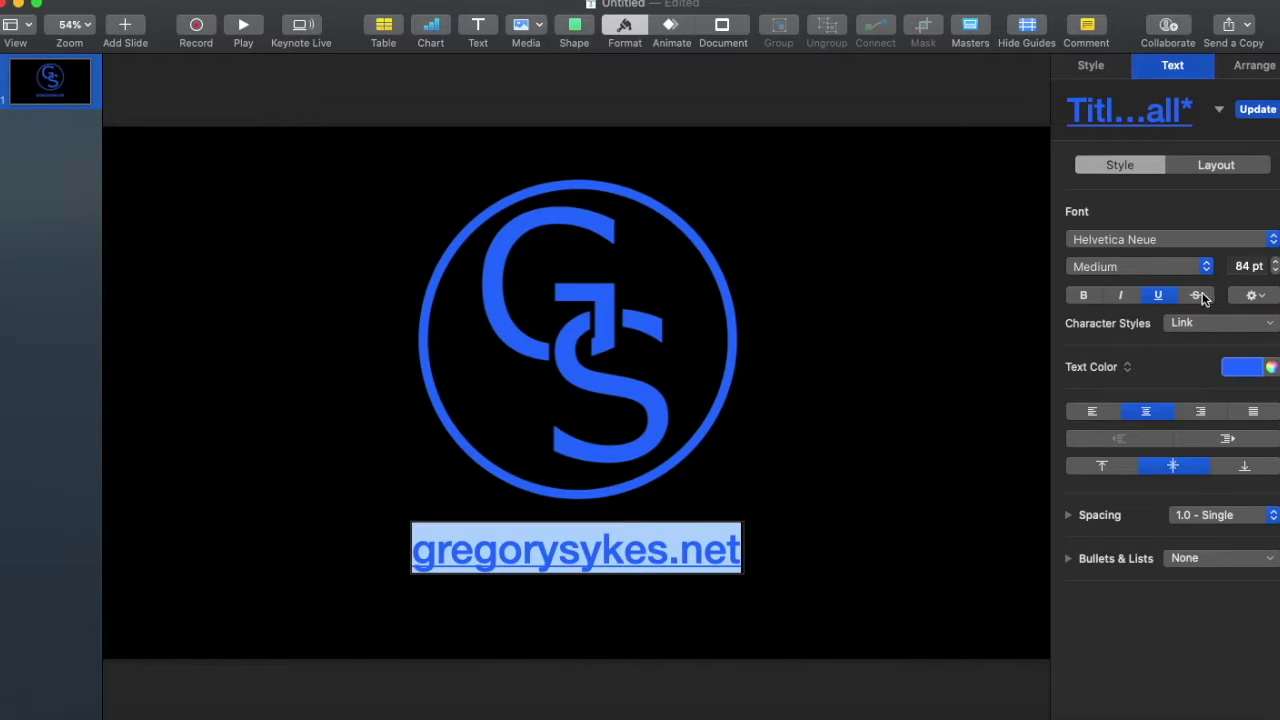
left_click(1204, 324)
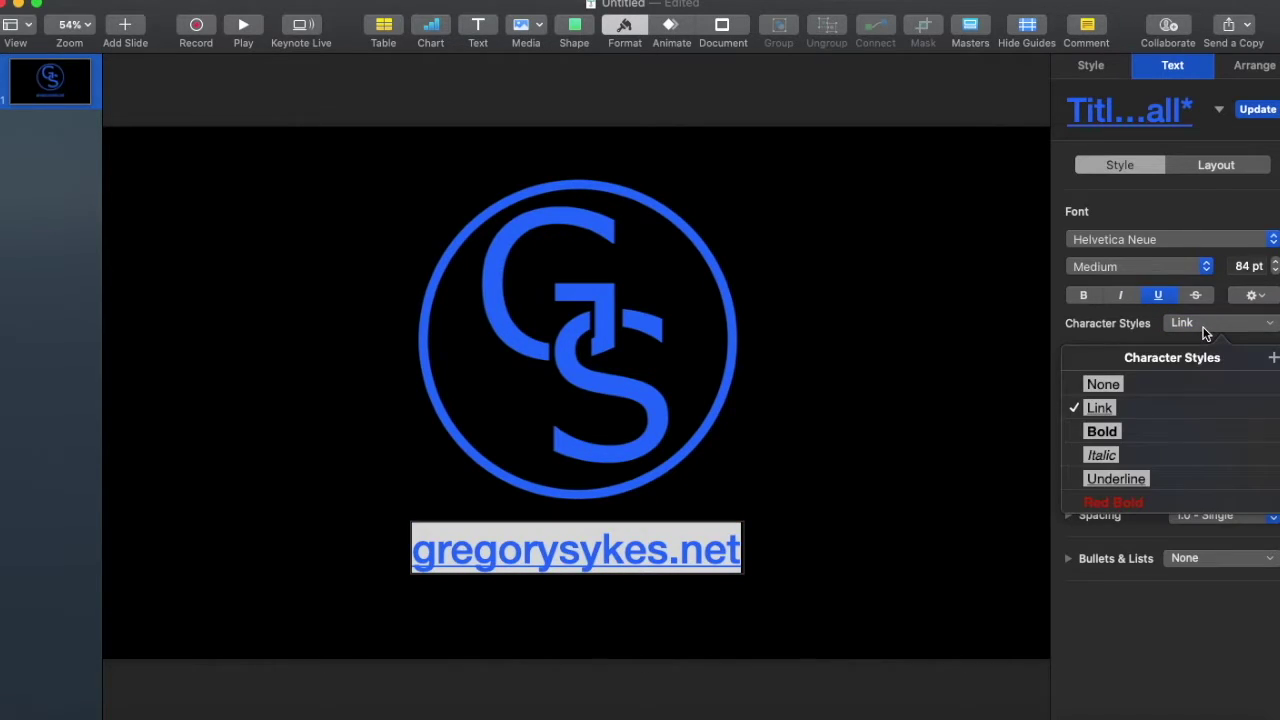
left_click(1105, 384)
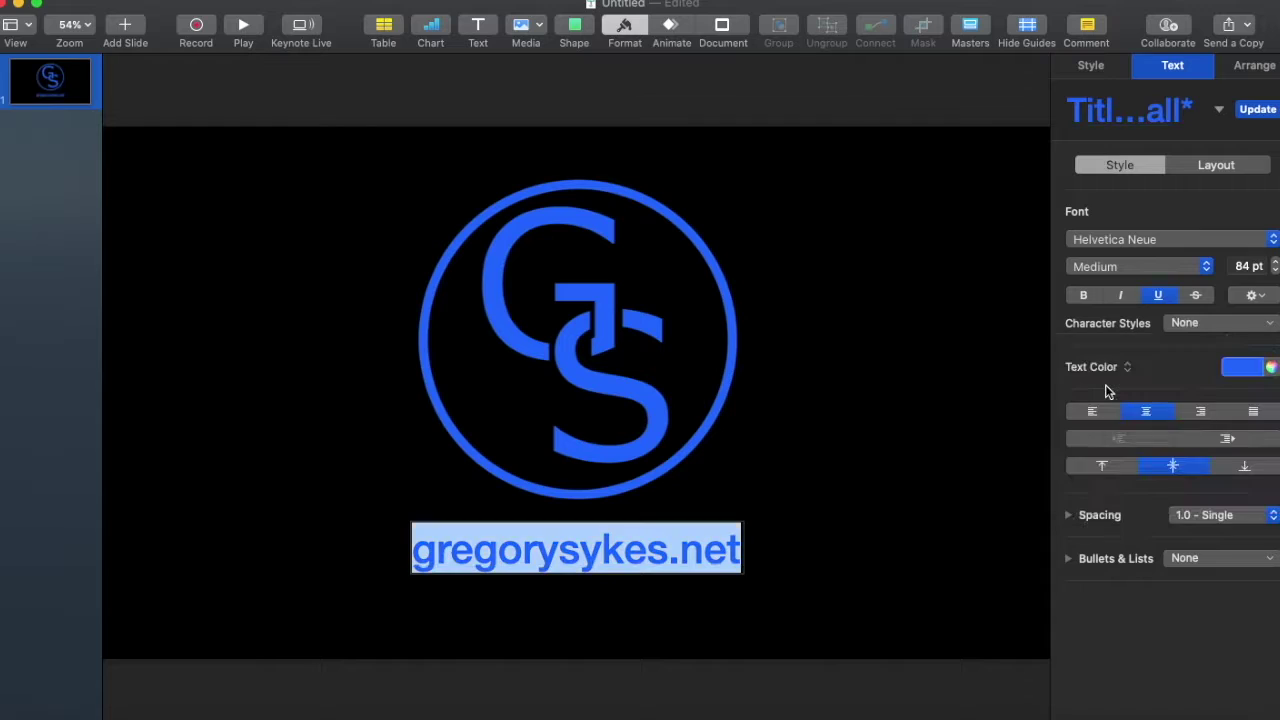
Step: Change the website text's font to DIN Condensed
left_click(1145, 241)
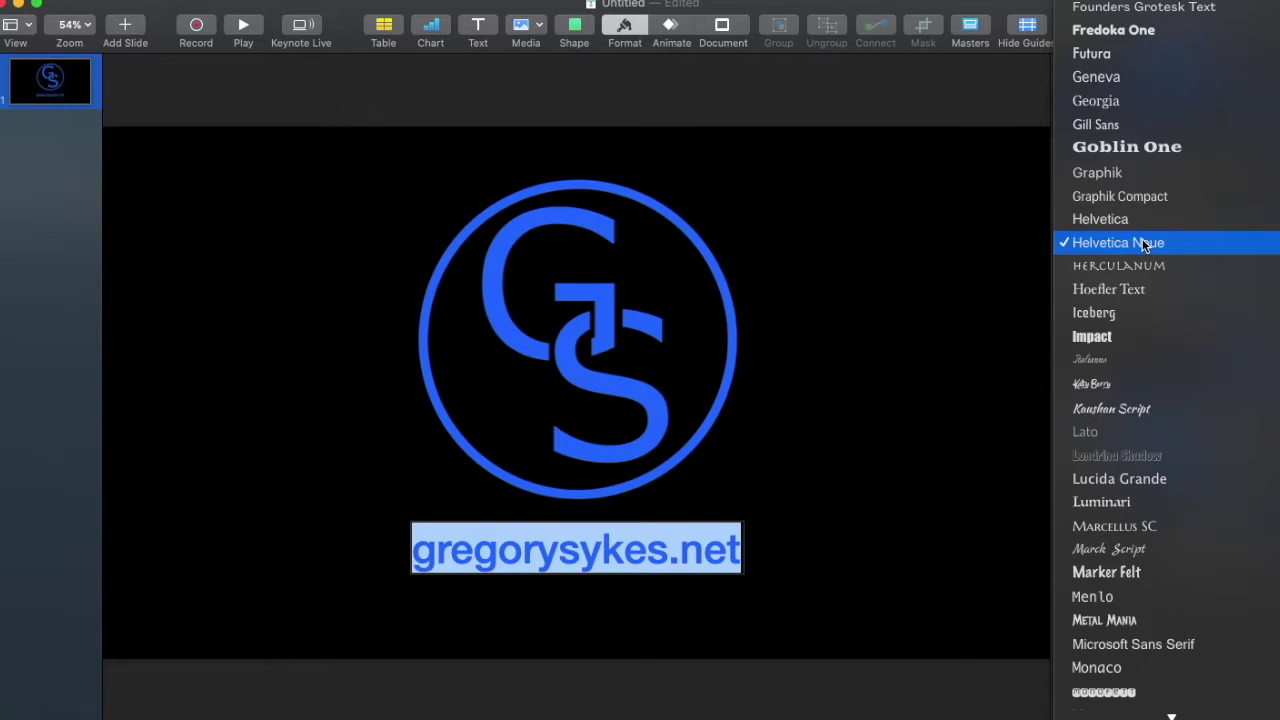
scroll(1145, 243, "up", 4)
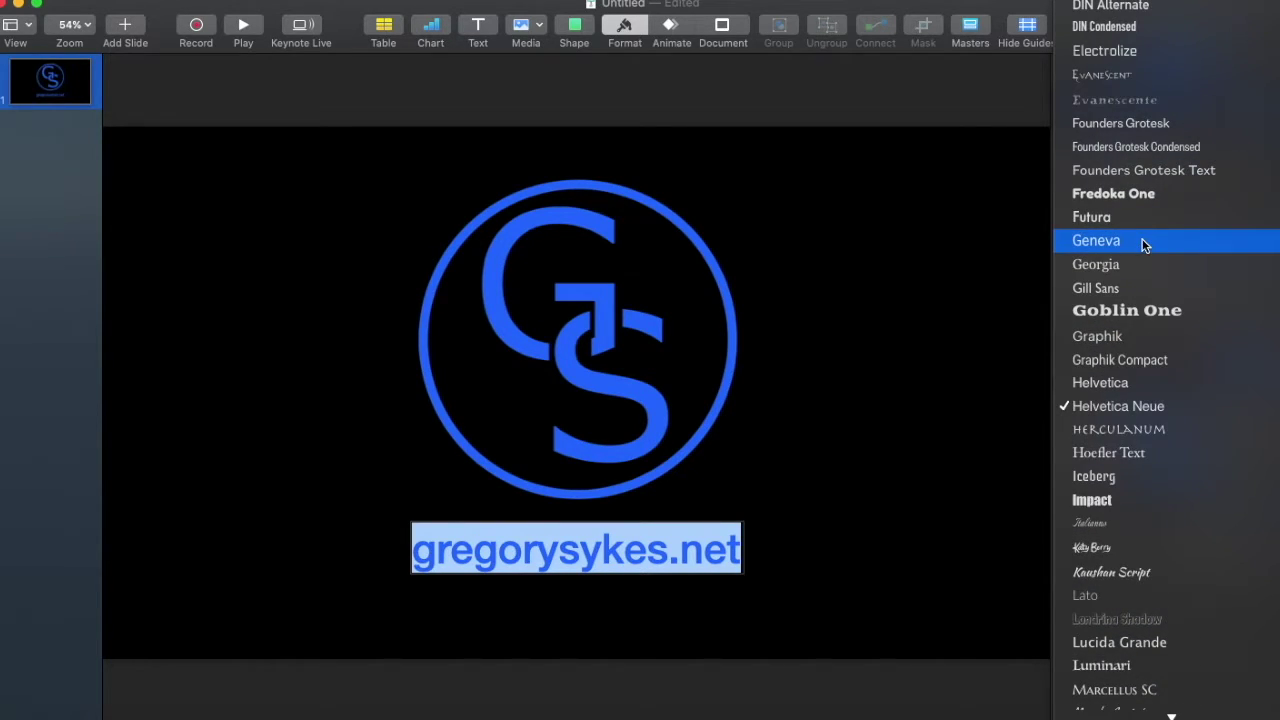
scroll(1145, 243, "up", 4)
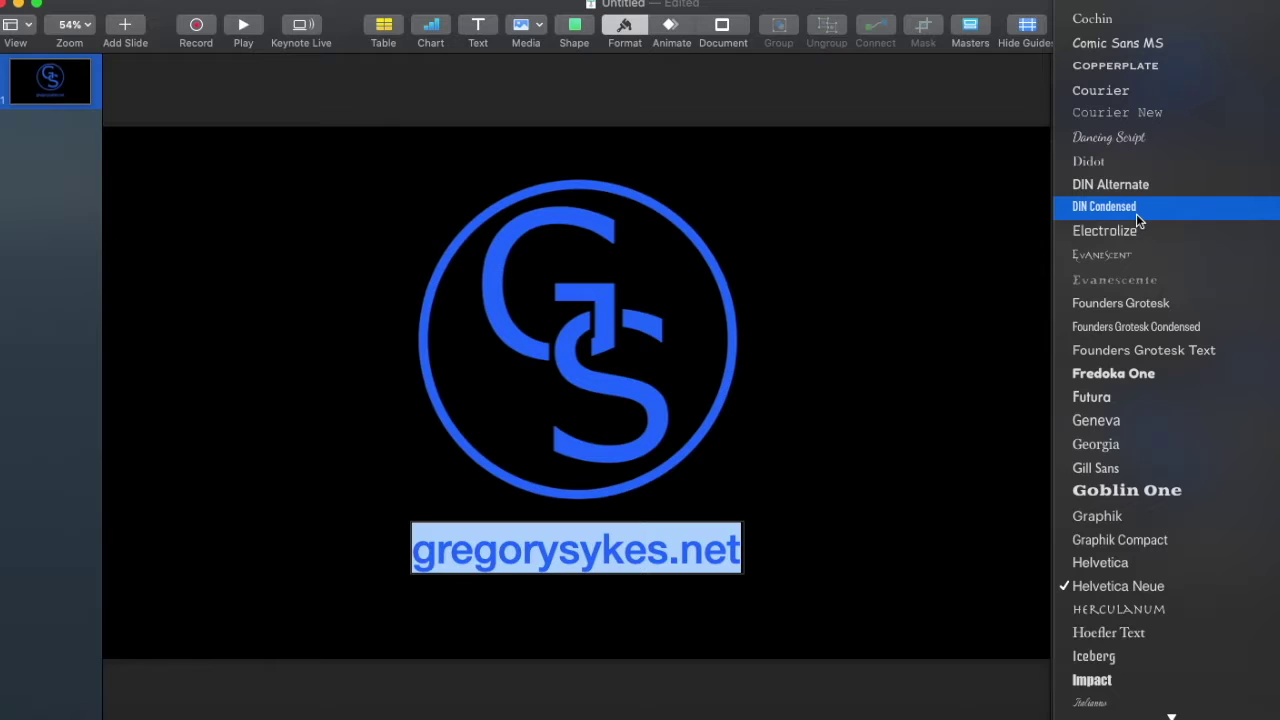
left_click(1136, 213)
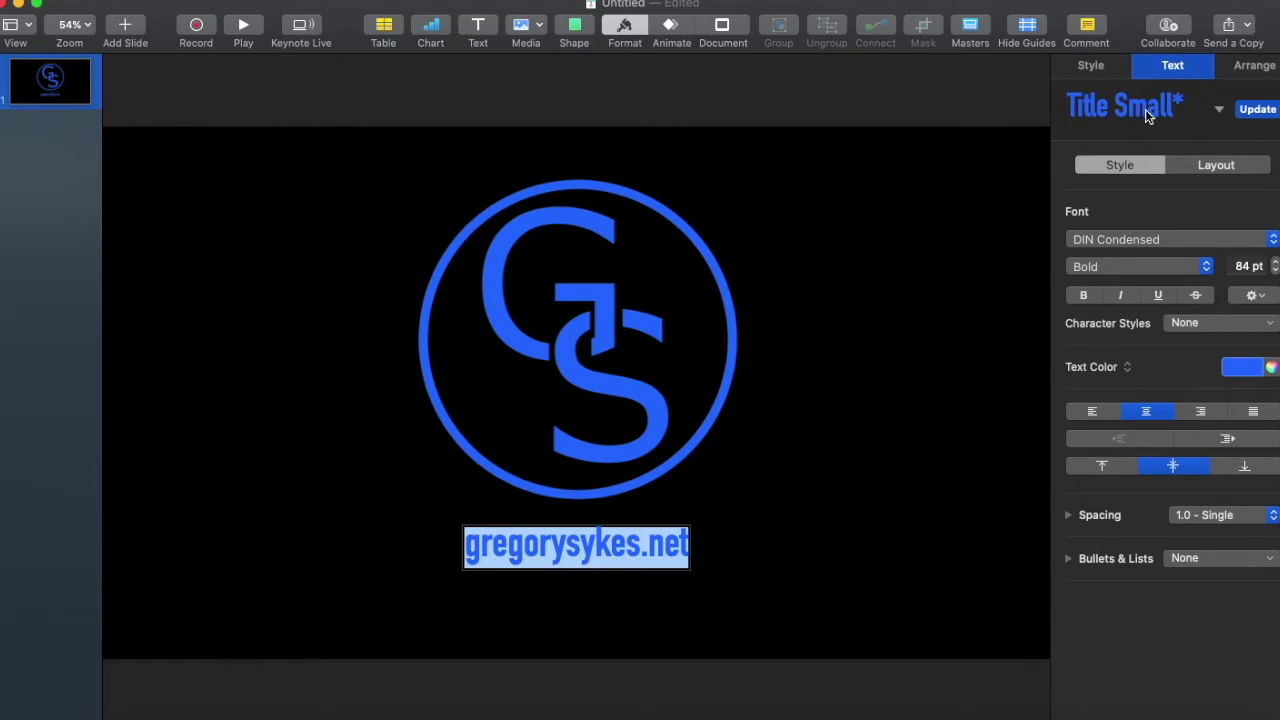
Step: Add a white outline to the characters of the website text
left_click(1254, 296)
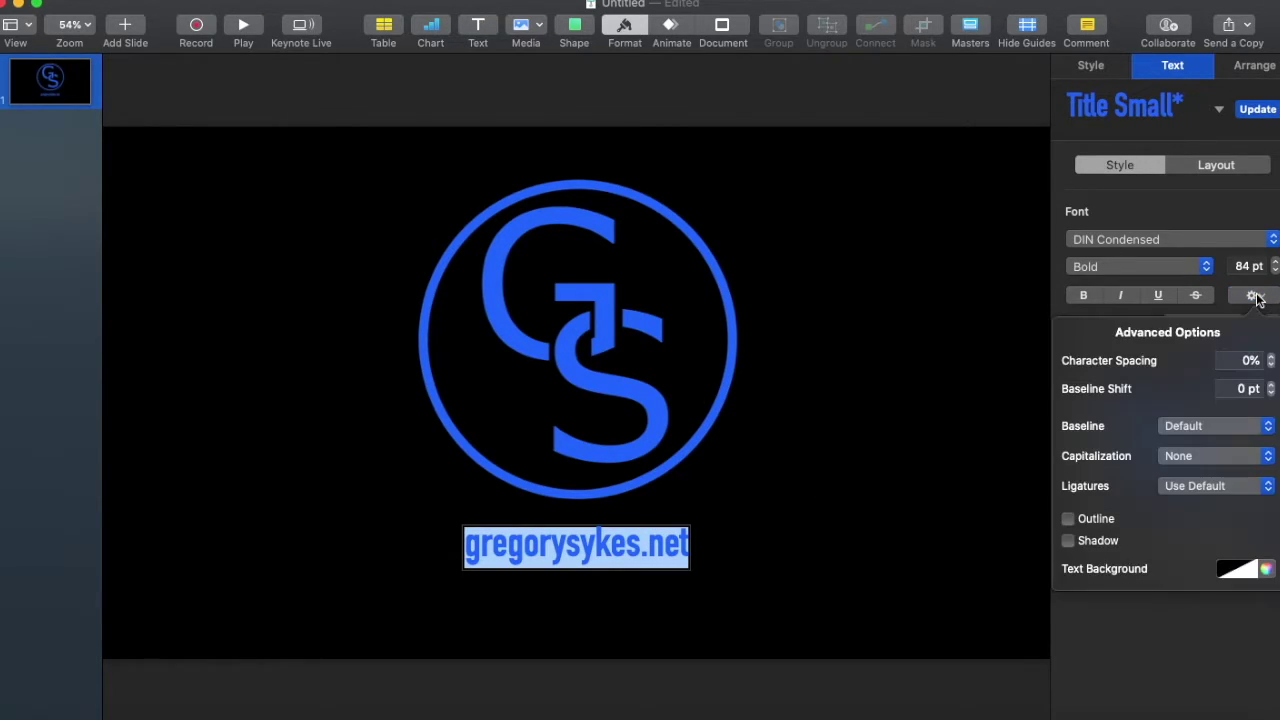
left_click(1068, 520)
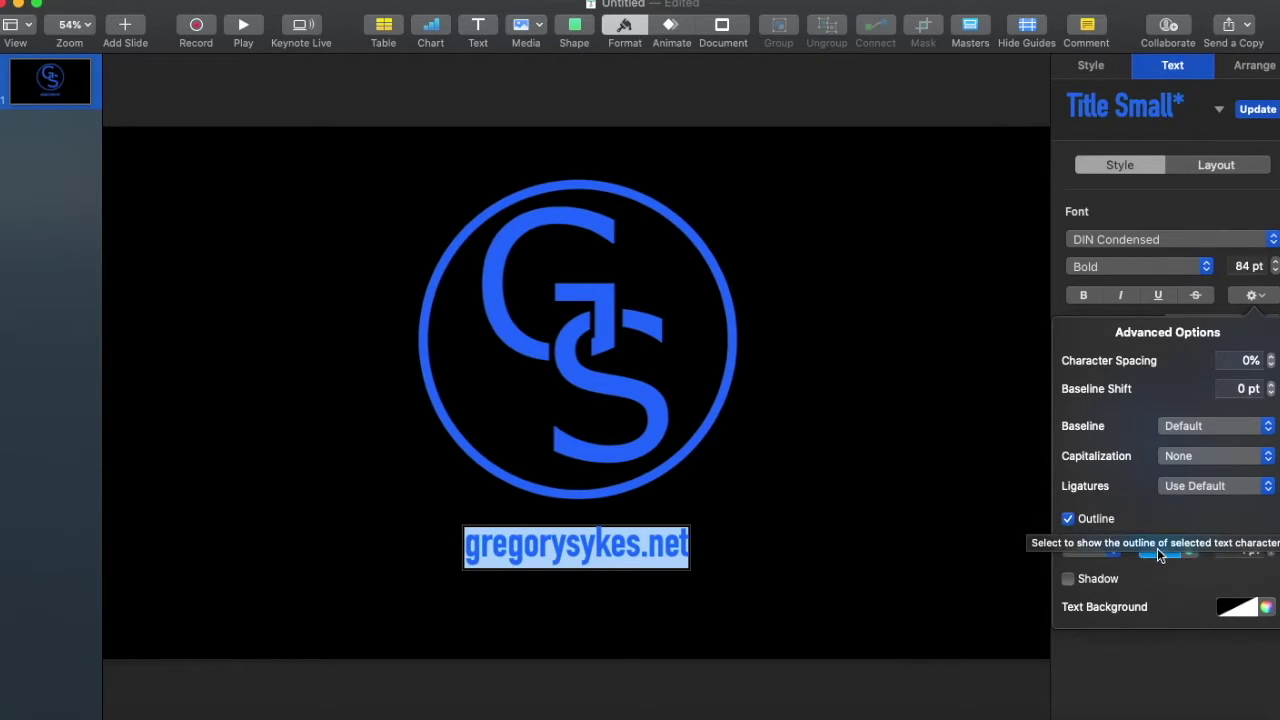
left_click(1148, 549)
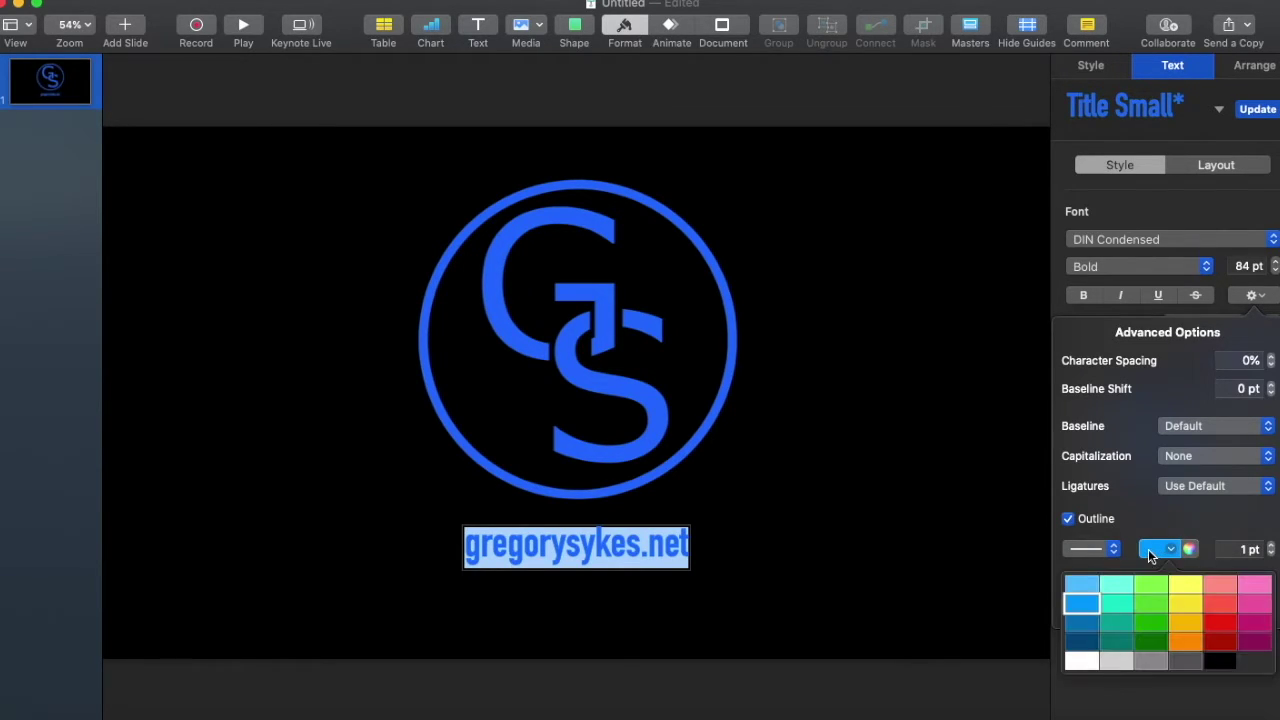
left_click(1079, 662)
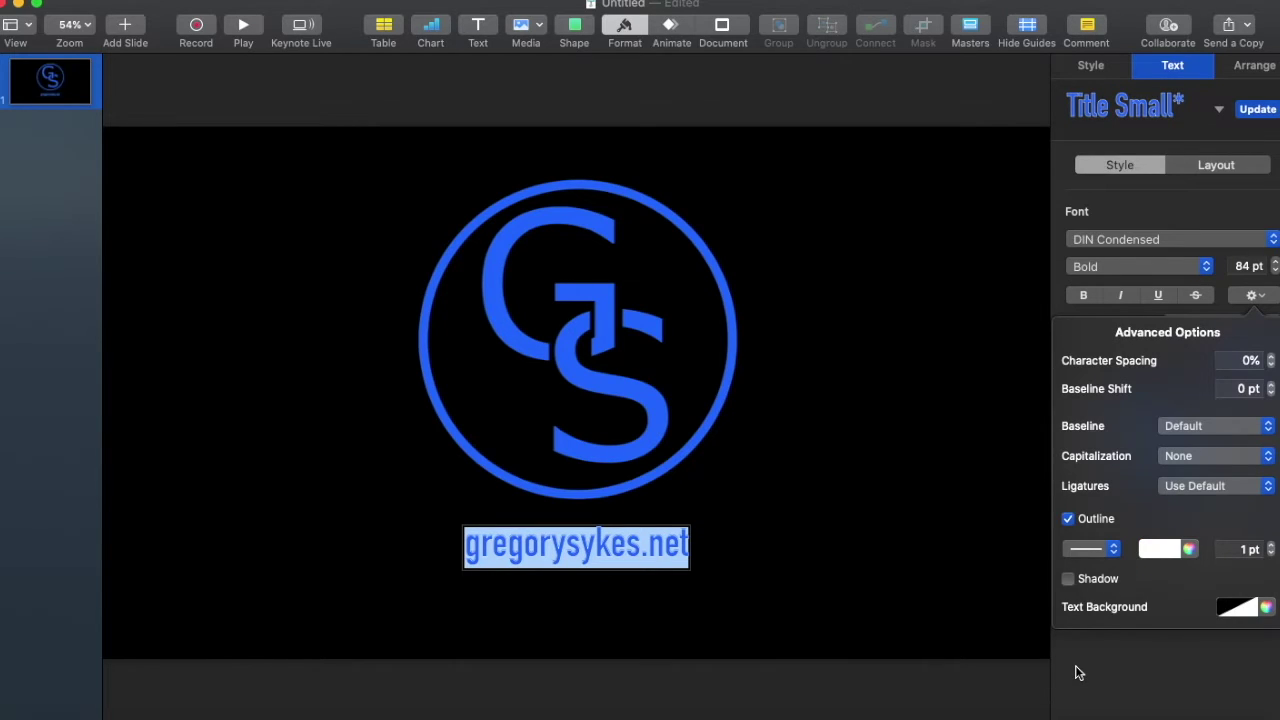
left_click(755, 574)
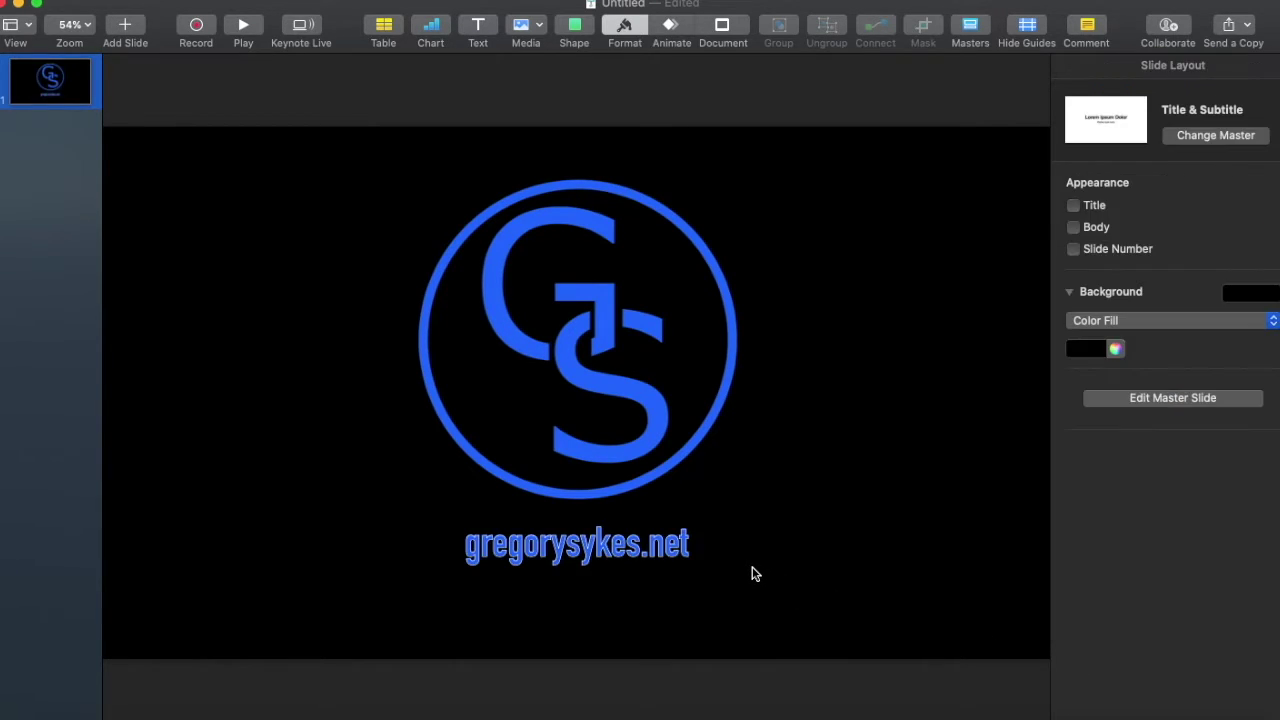
Step: Give the logo an Anvil build-in effect lasting 3.25 s and preview it
left_click(585, 314)
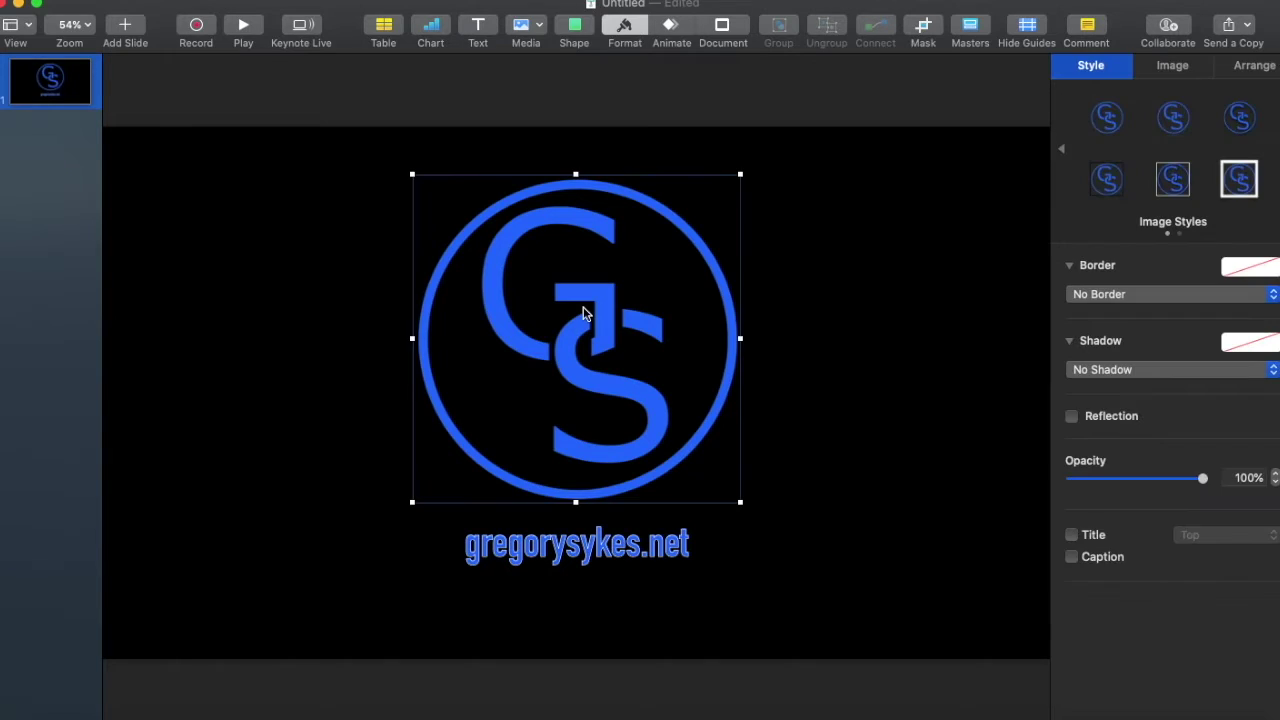
left_click(670, 33)
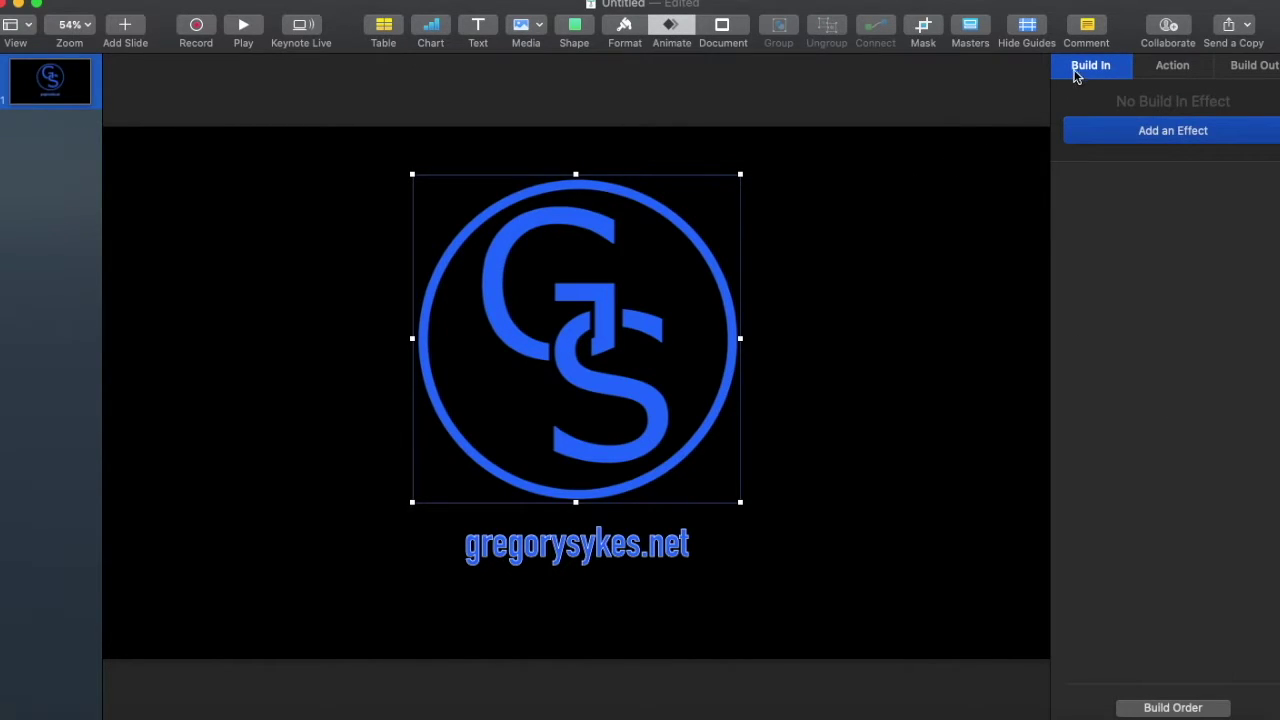
left_click(1155, 143)
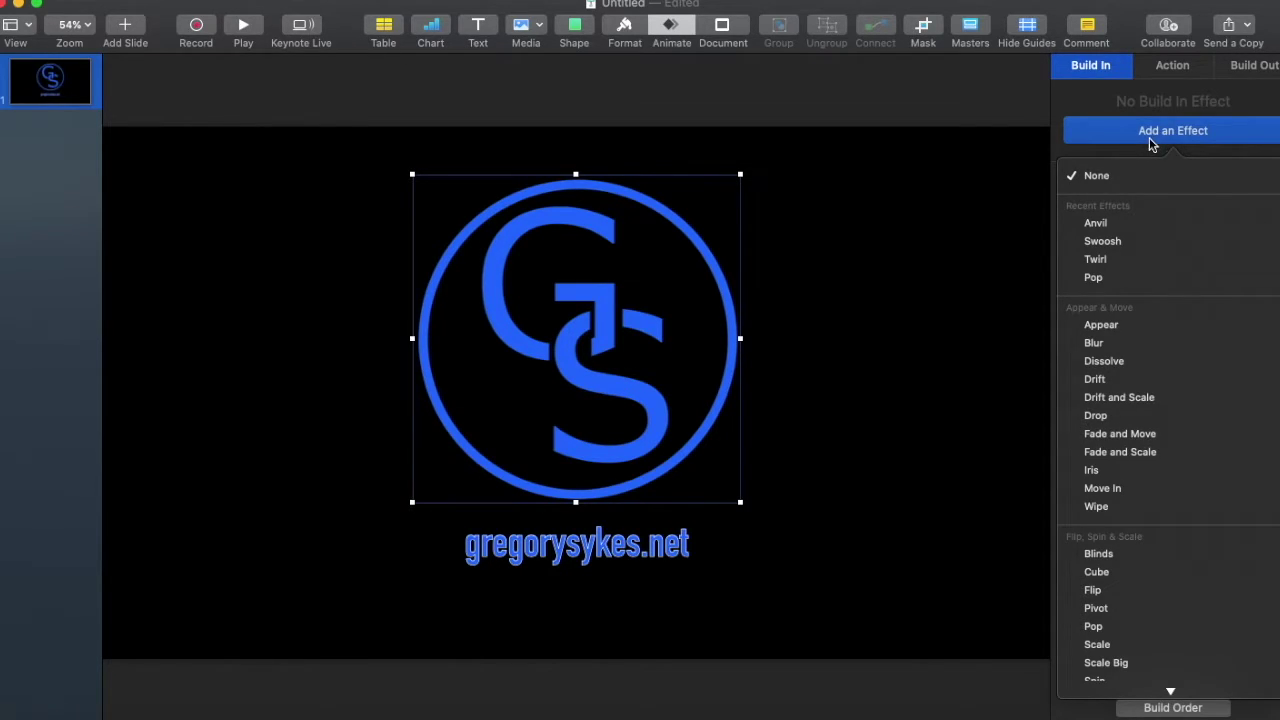
left_click(1096, 224)
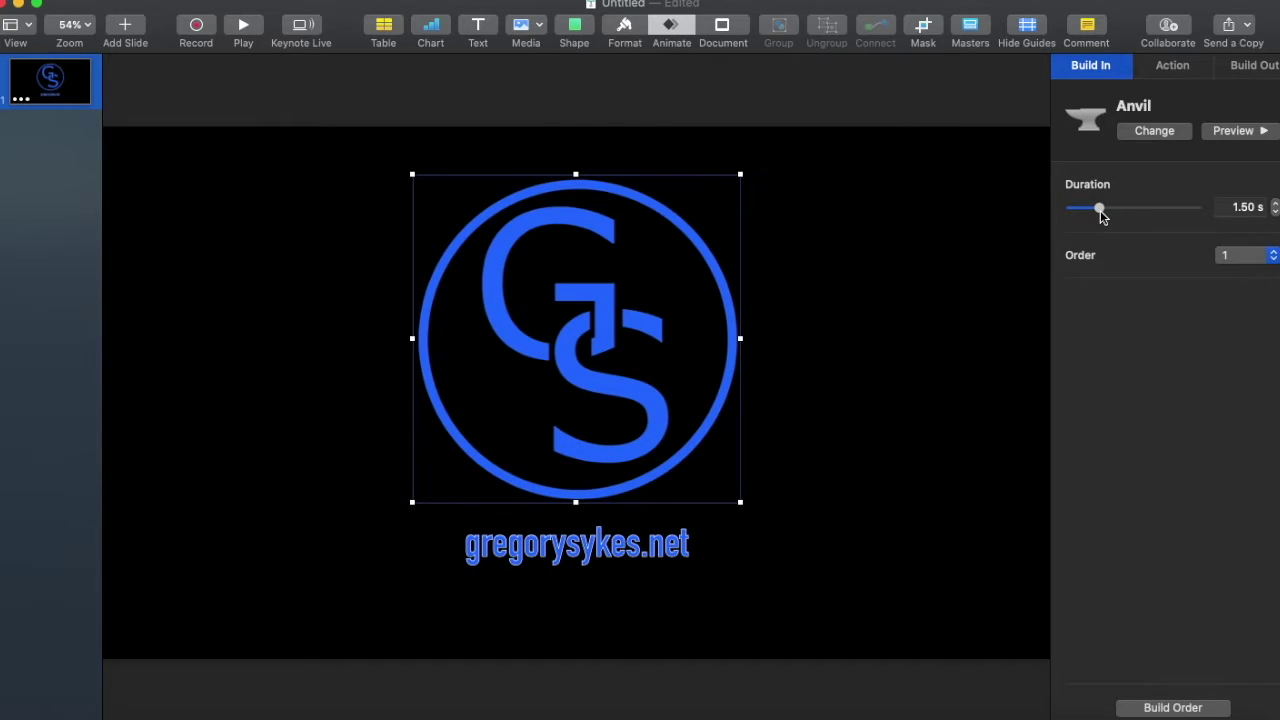
left_click_drag(1100, 211, 1108, 211)
left_click(1221, 135)
Step: Give the website text a Trace build-in effect and preview it
left_click(558, 555)
left_click(558, 555)
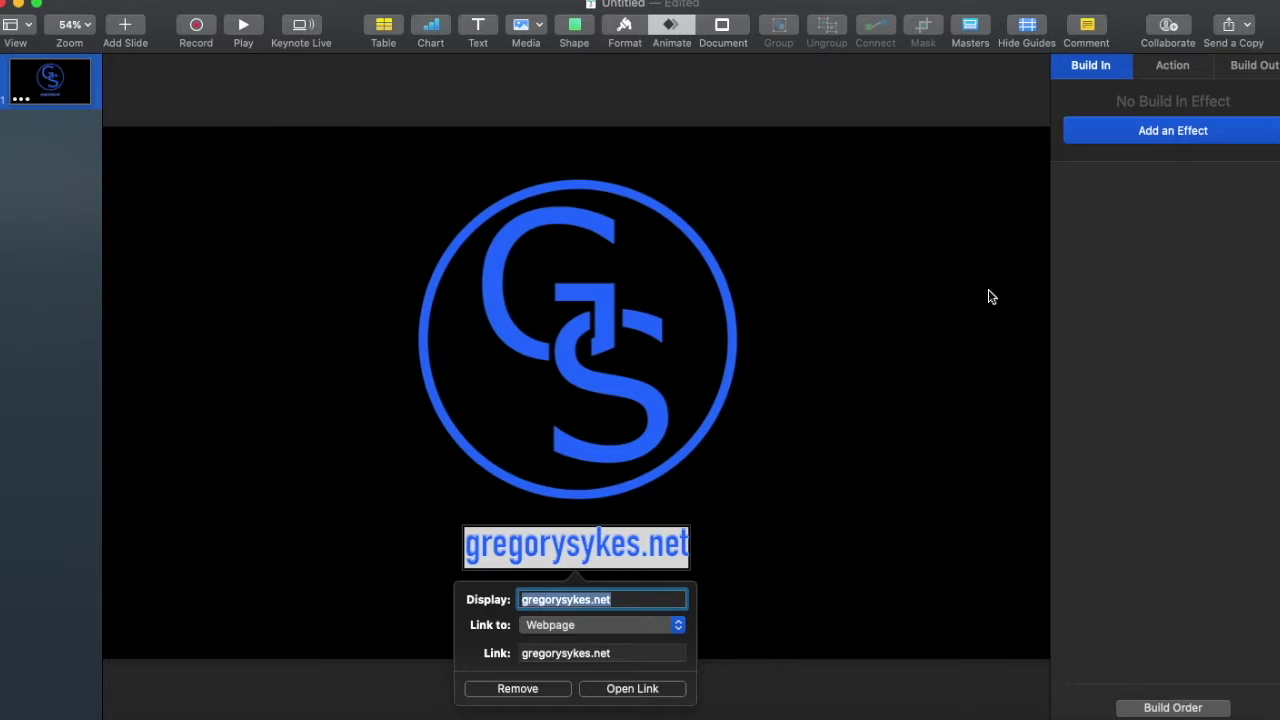
left_click(1125, 135)
left_click(1125, 135)
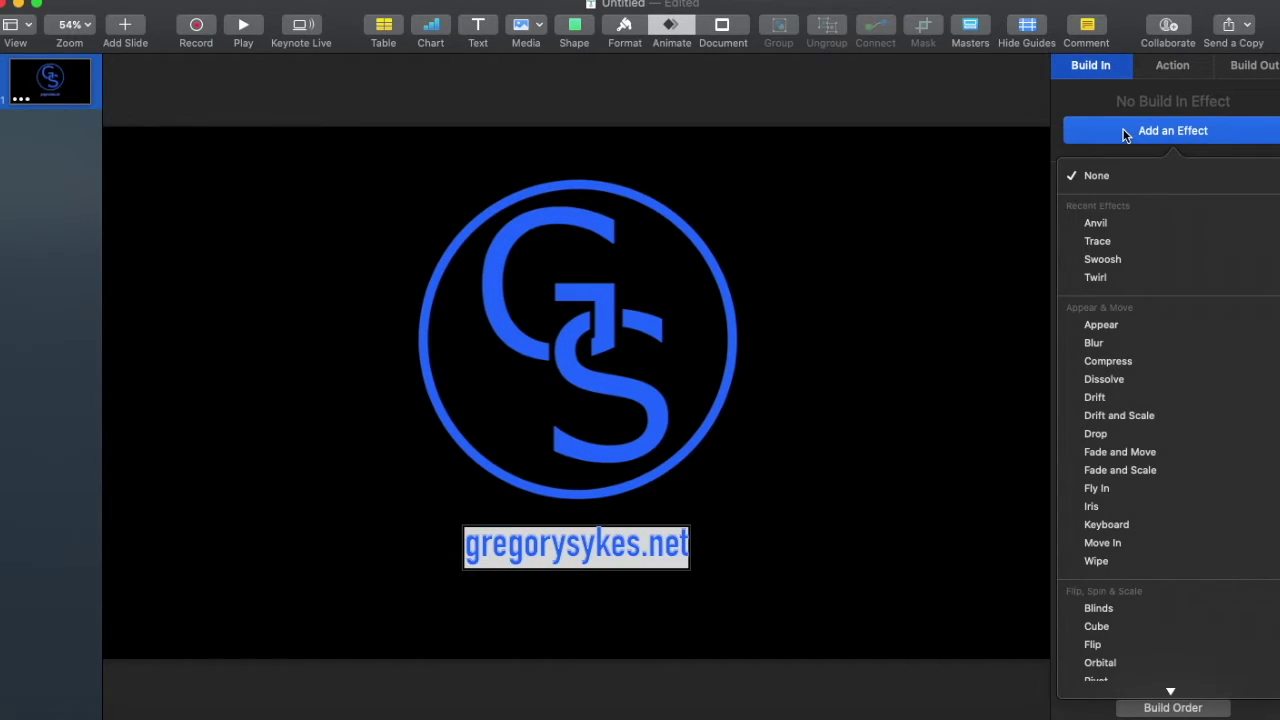
left_click(1096, 241)
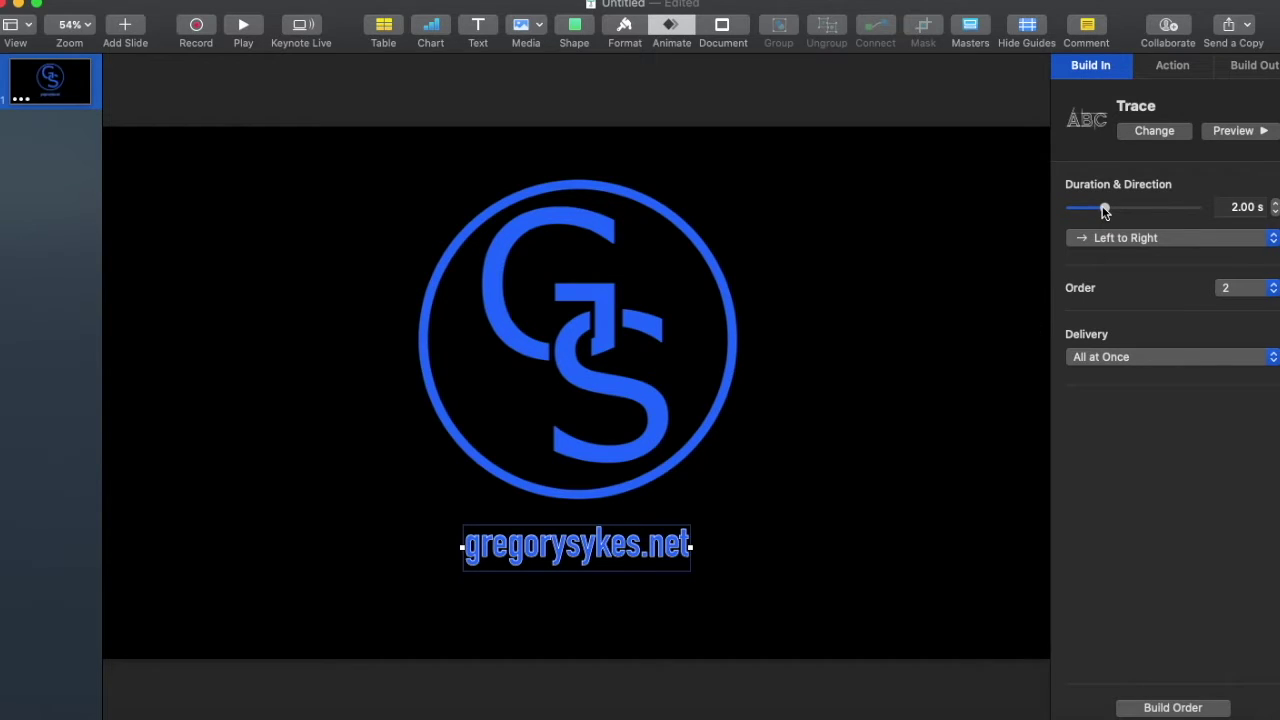
left_click(1234, 131)
Step: In the build order, set the logo's Anvil build to start After Transition
left_click(1155, 708)
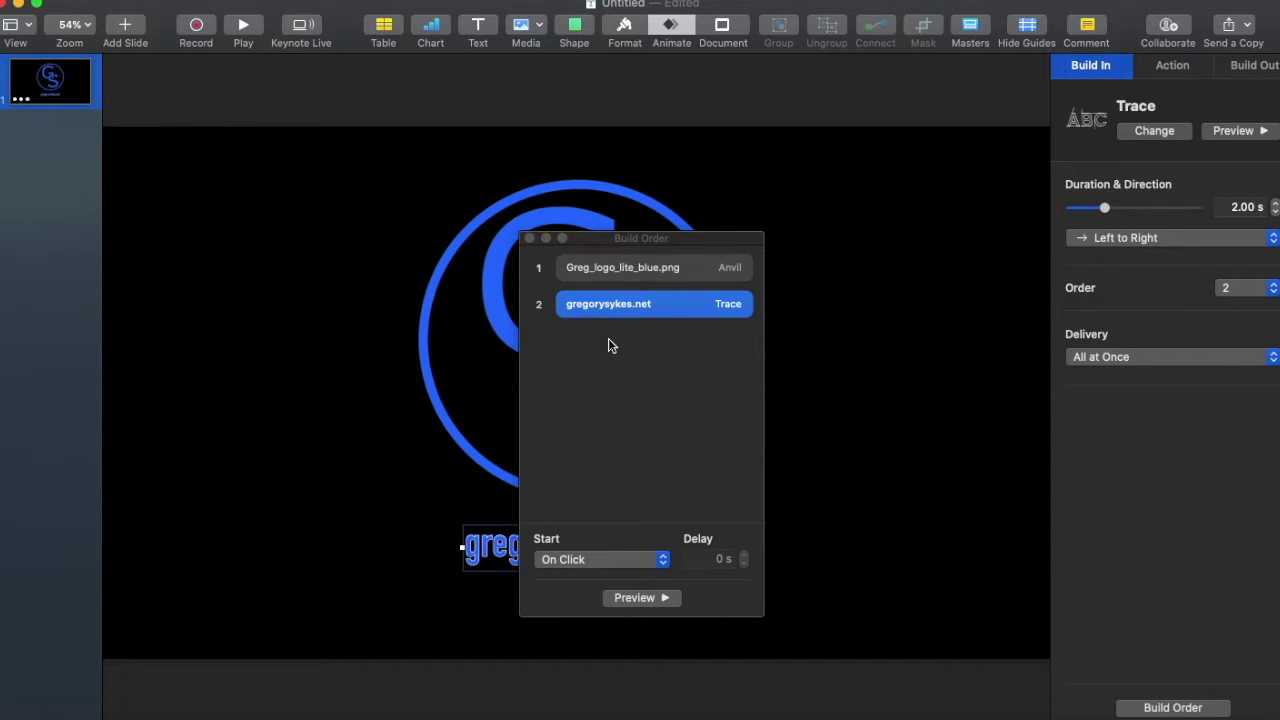
left_click(604, 268)
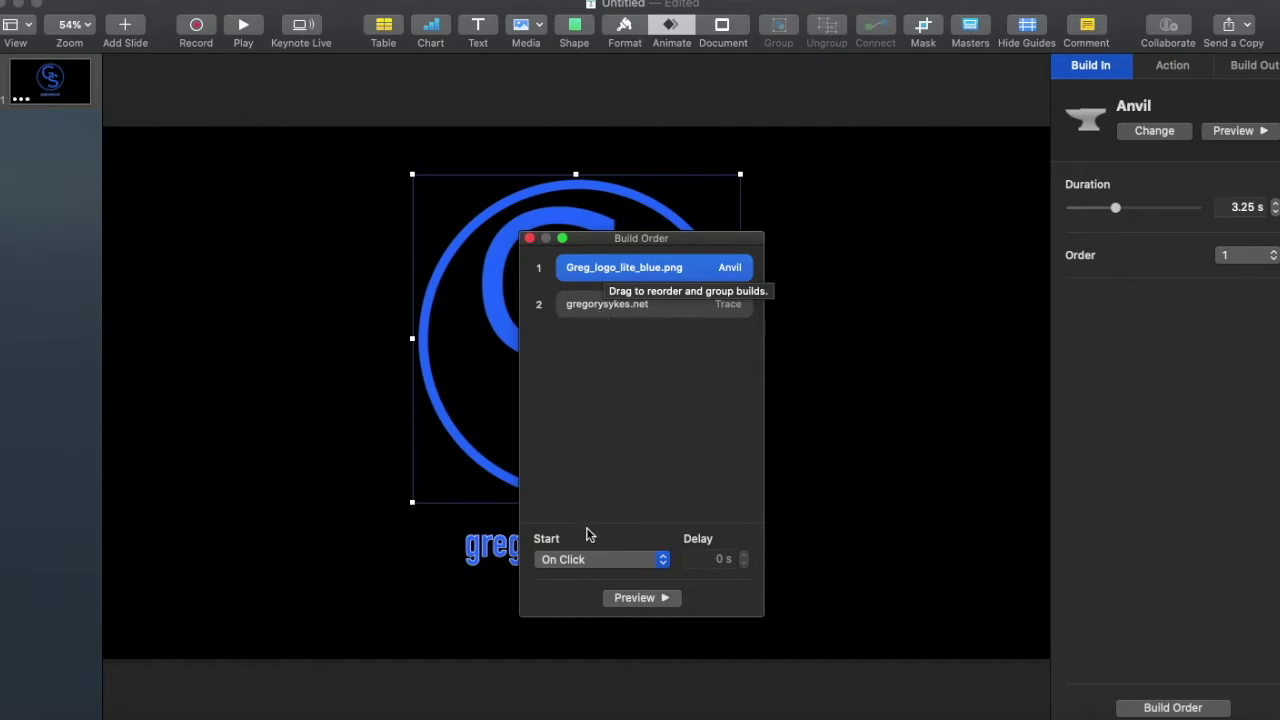
left_click(588, 563)
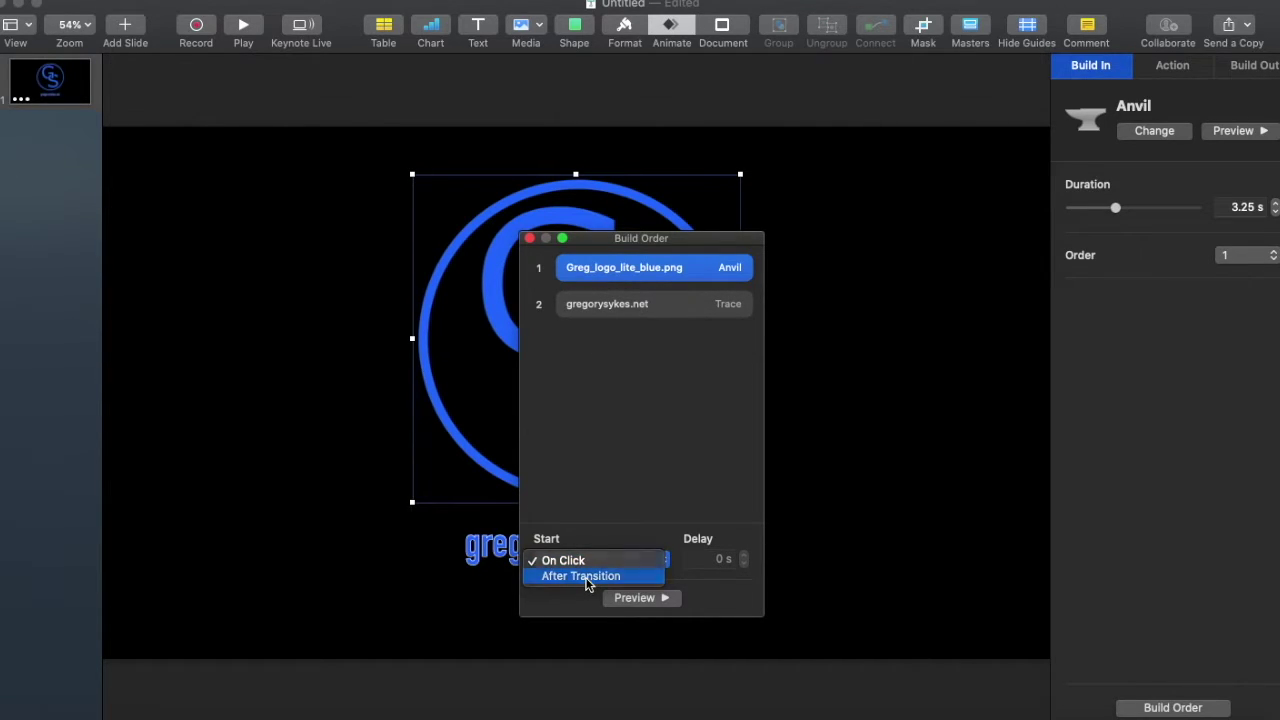
left_click(588, 577)
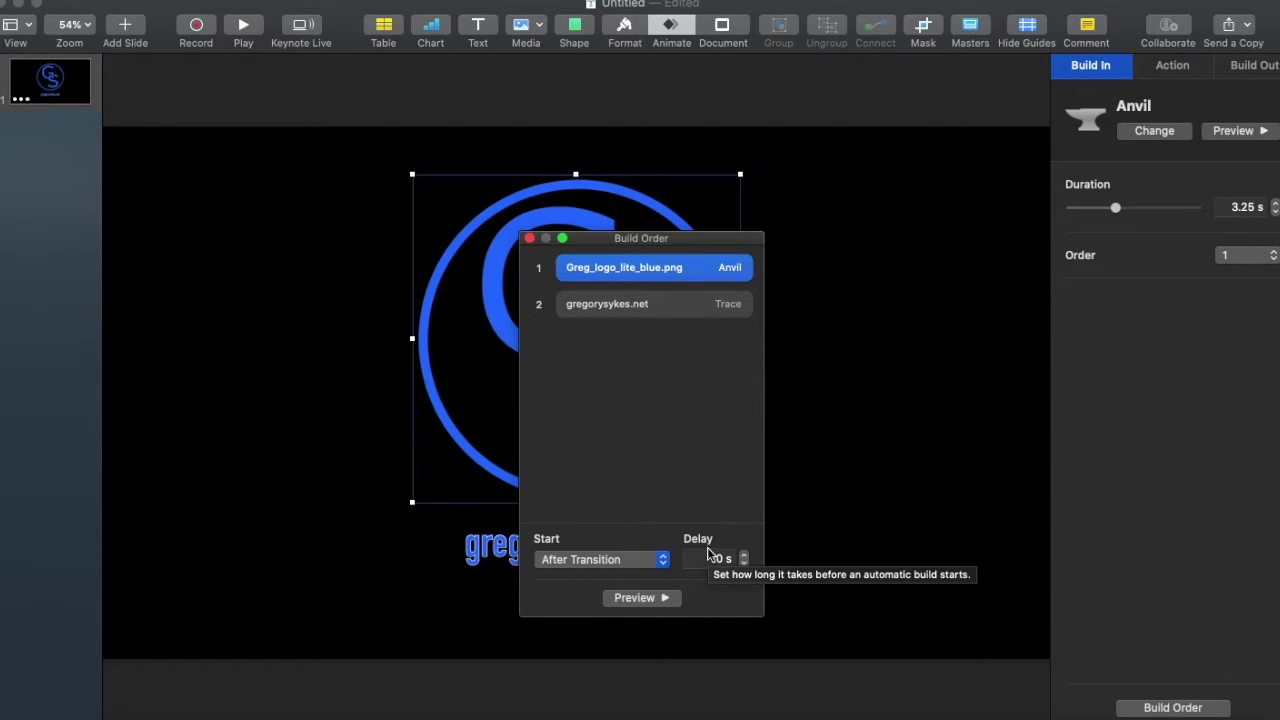
Step: Set the website text's Trace build to start After Build 1, increase its delay, and close the build order
left_click(611, 313)
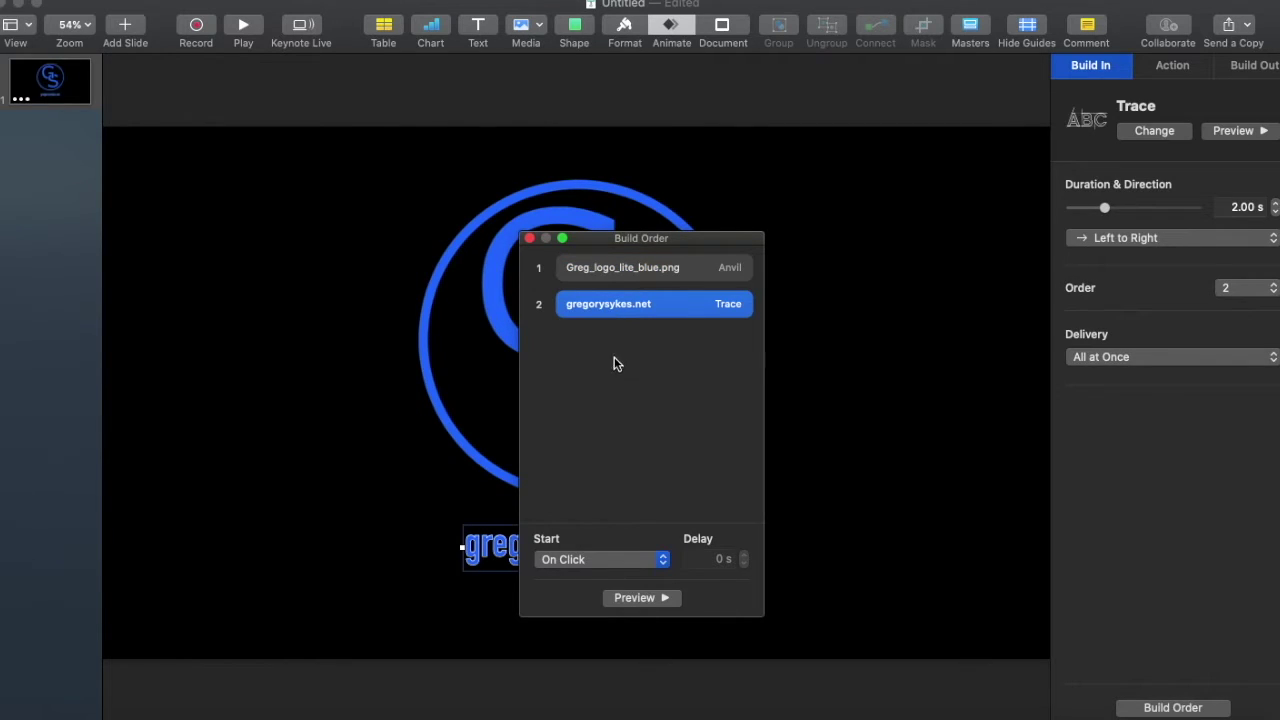
left_click(621, 560)
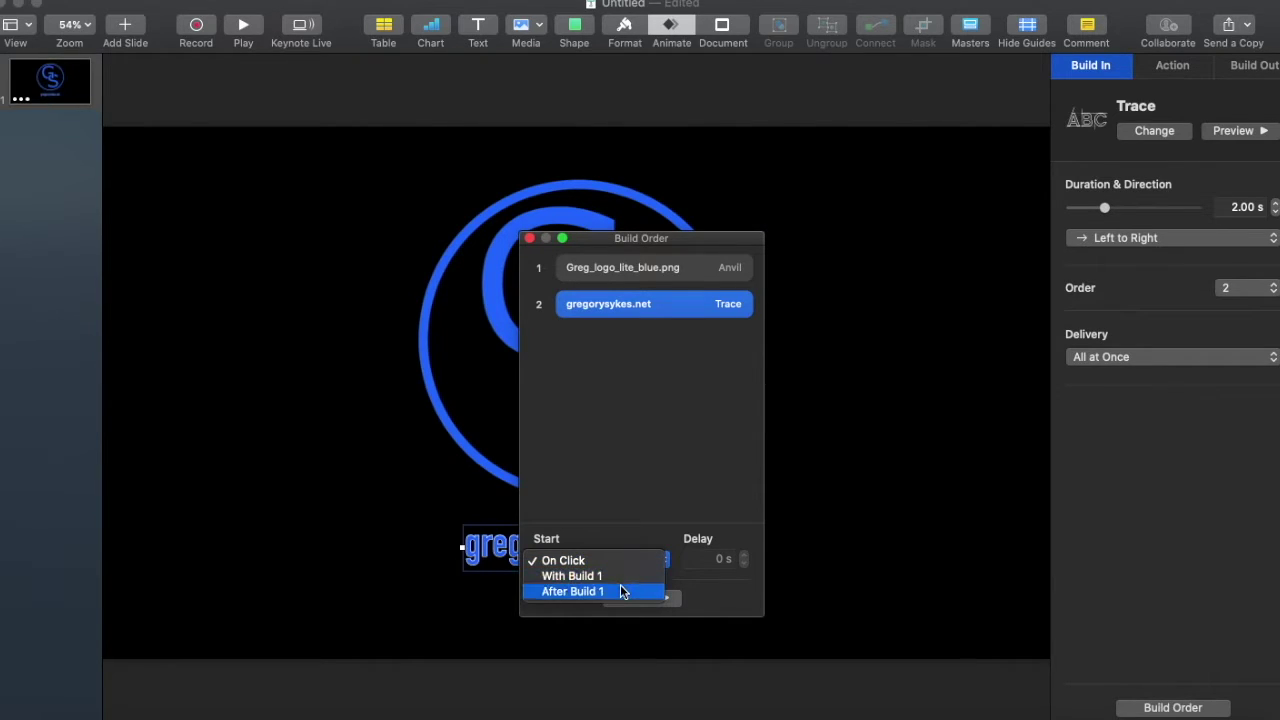
left_click(620, 584)
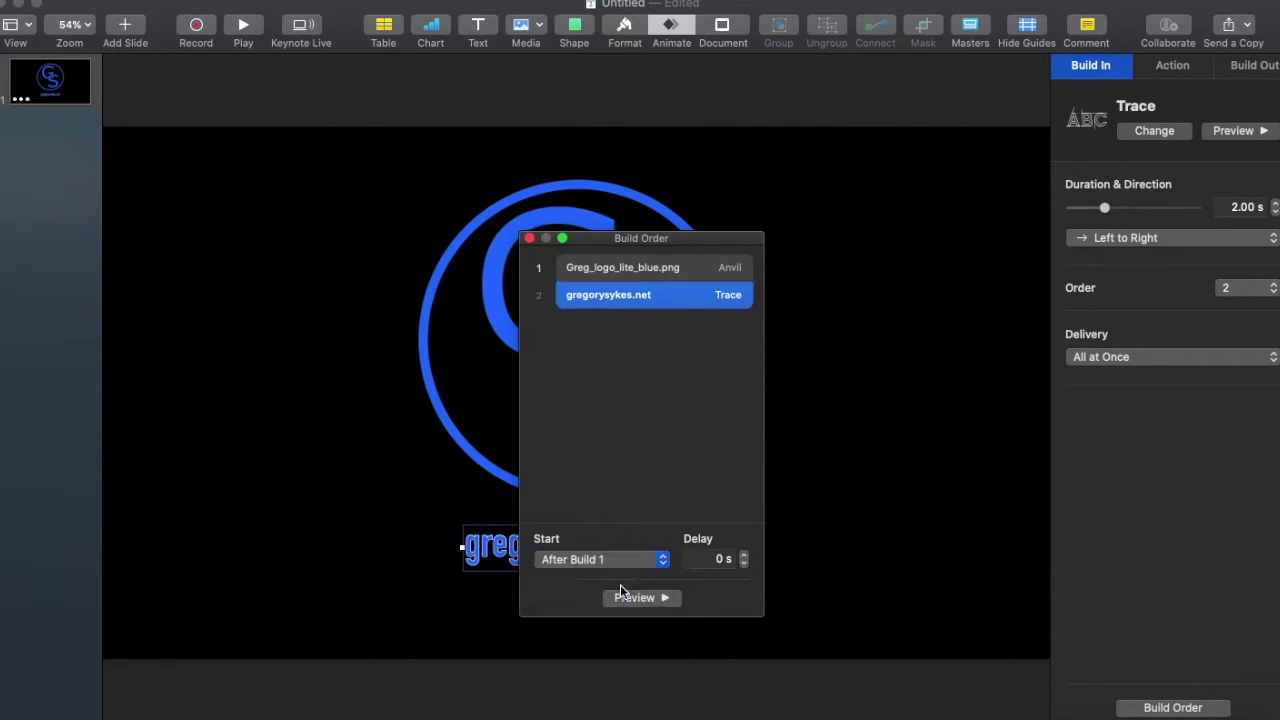
left_click(744, 556)
left_click(744, 556)
left_click(744, 556)
left_click(745, 556)
left_click(530, 240)
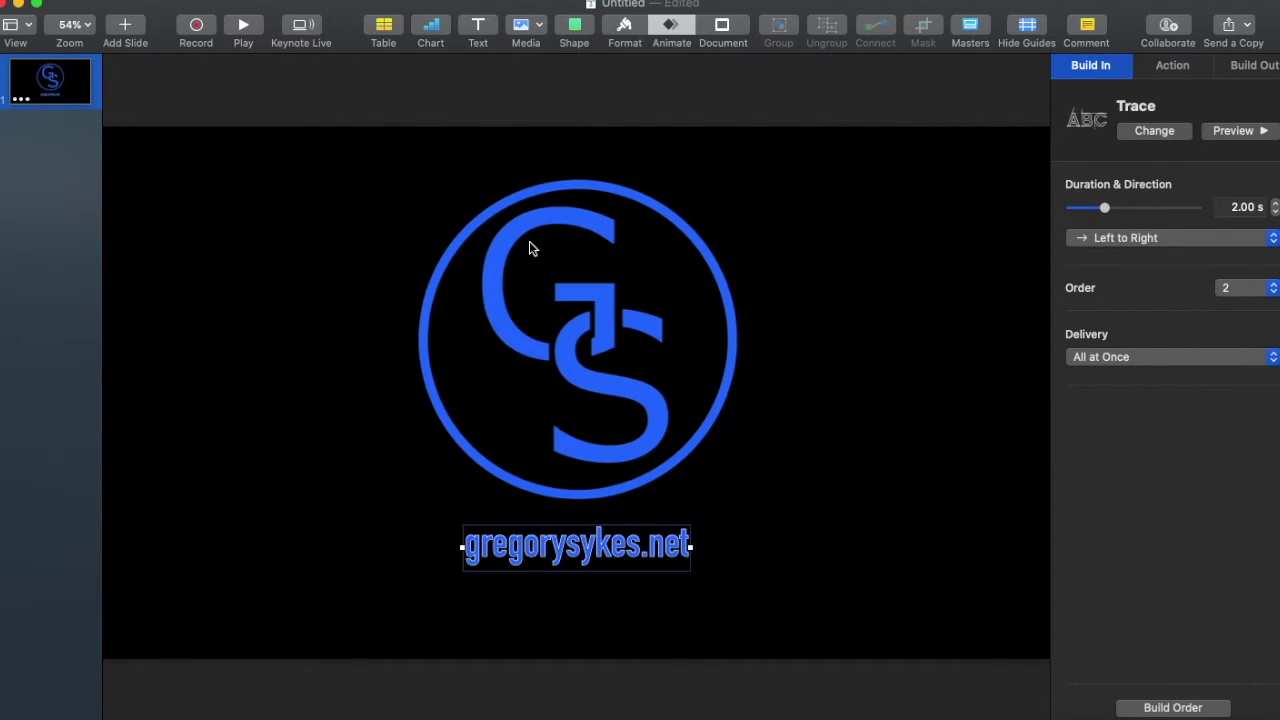
Step: Play the slideshow to watch the logo and website text animations, and return to the editor
left_click(243, 27)
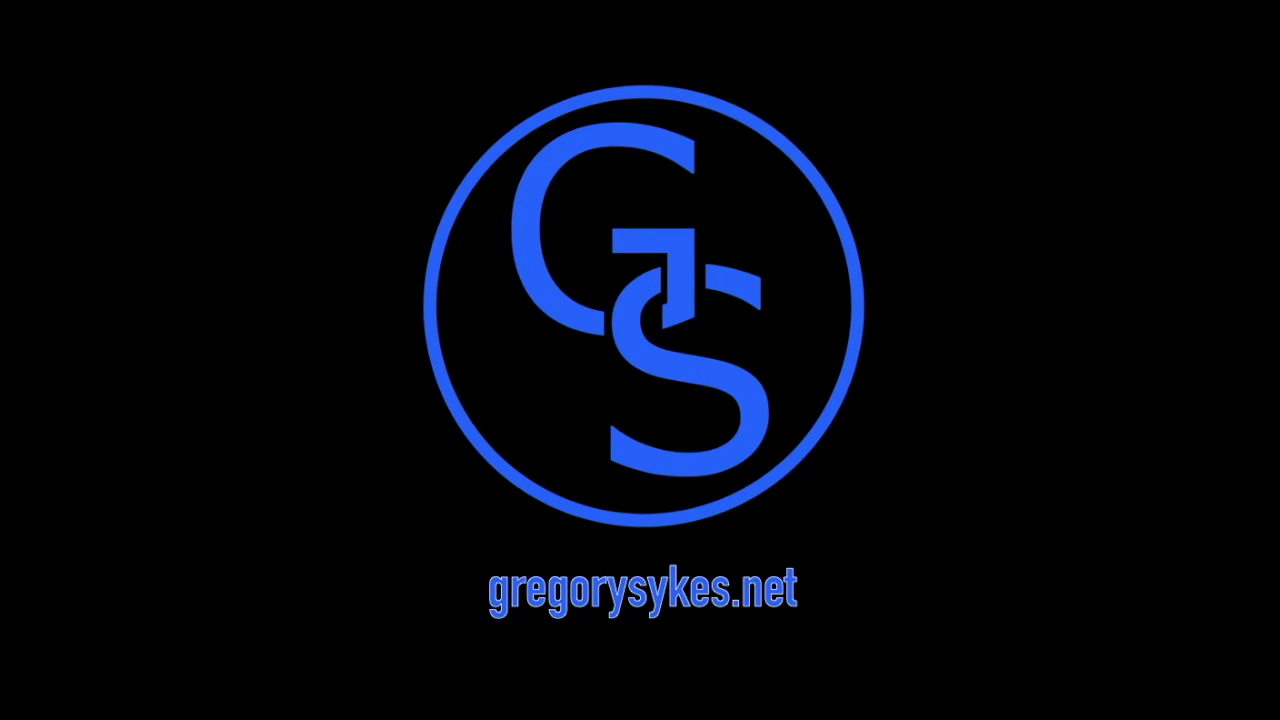
key("Escape")
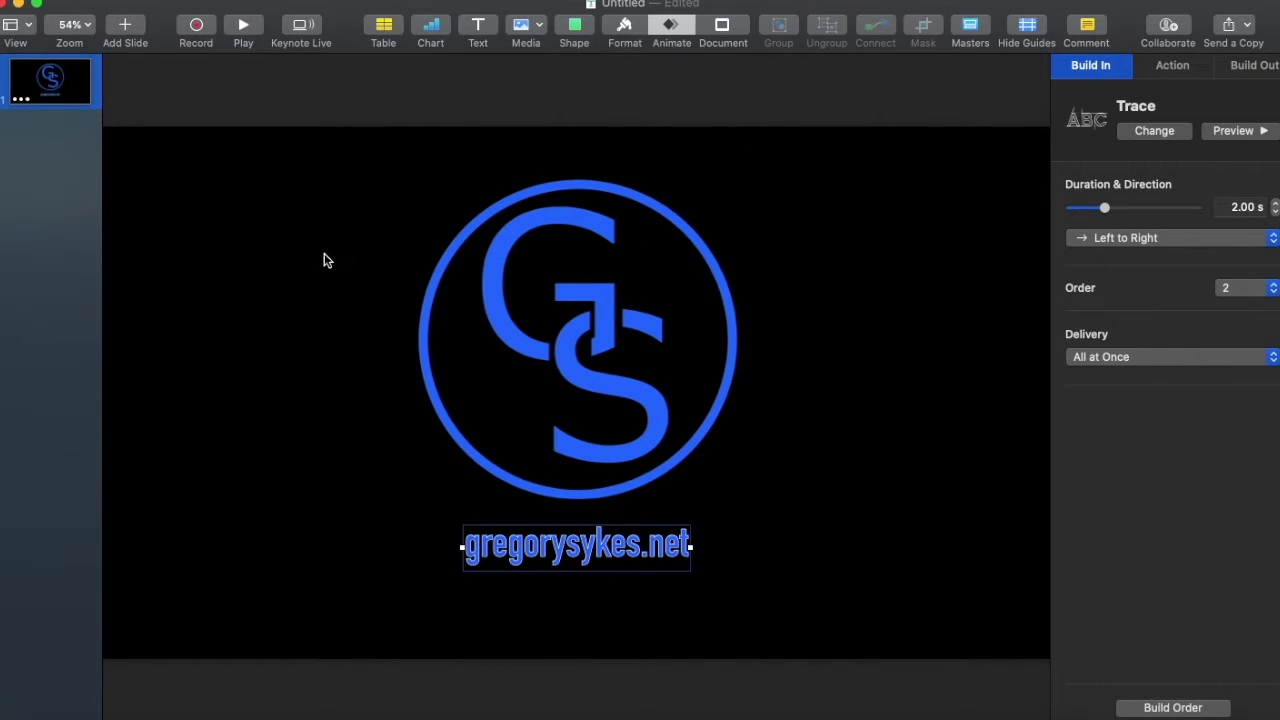
Step: Add a Droplet transition to the slide, starting automatically, and review the build order
left_click(343, 318)
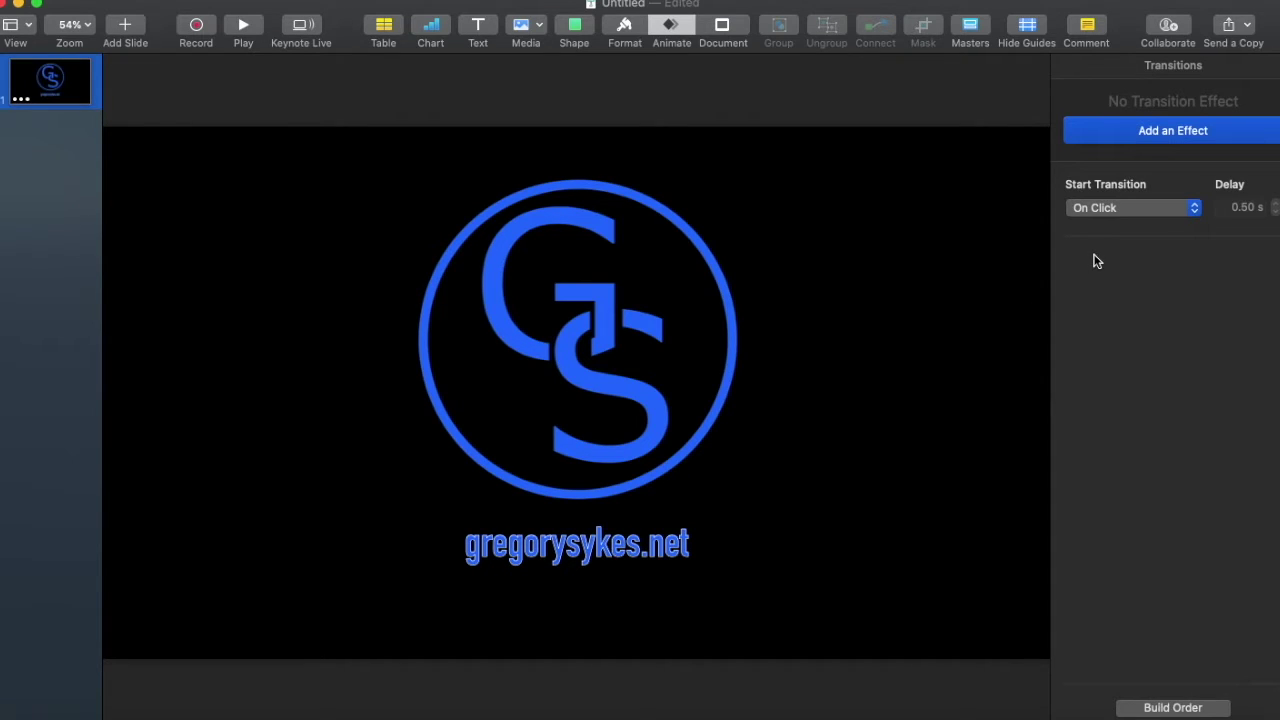
left_click(1106, 219)
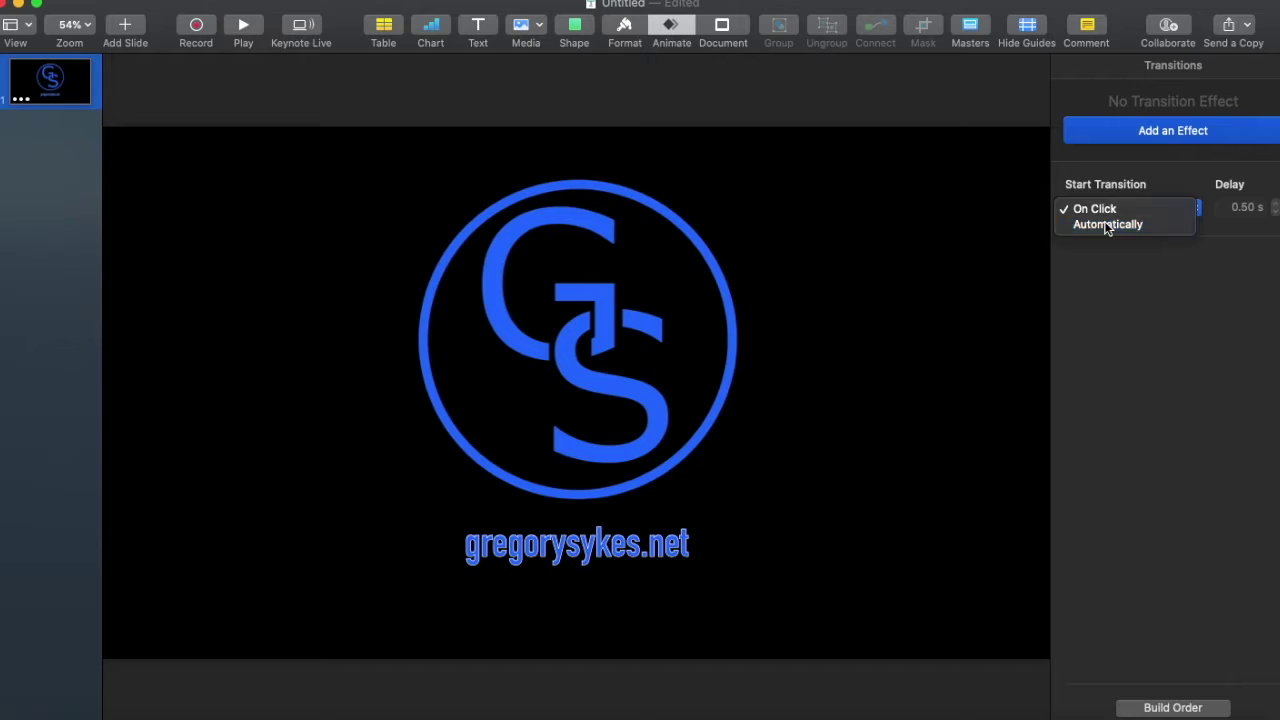
left_click(1107, 226)
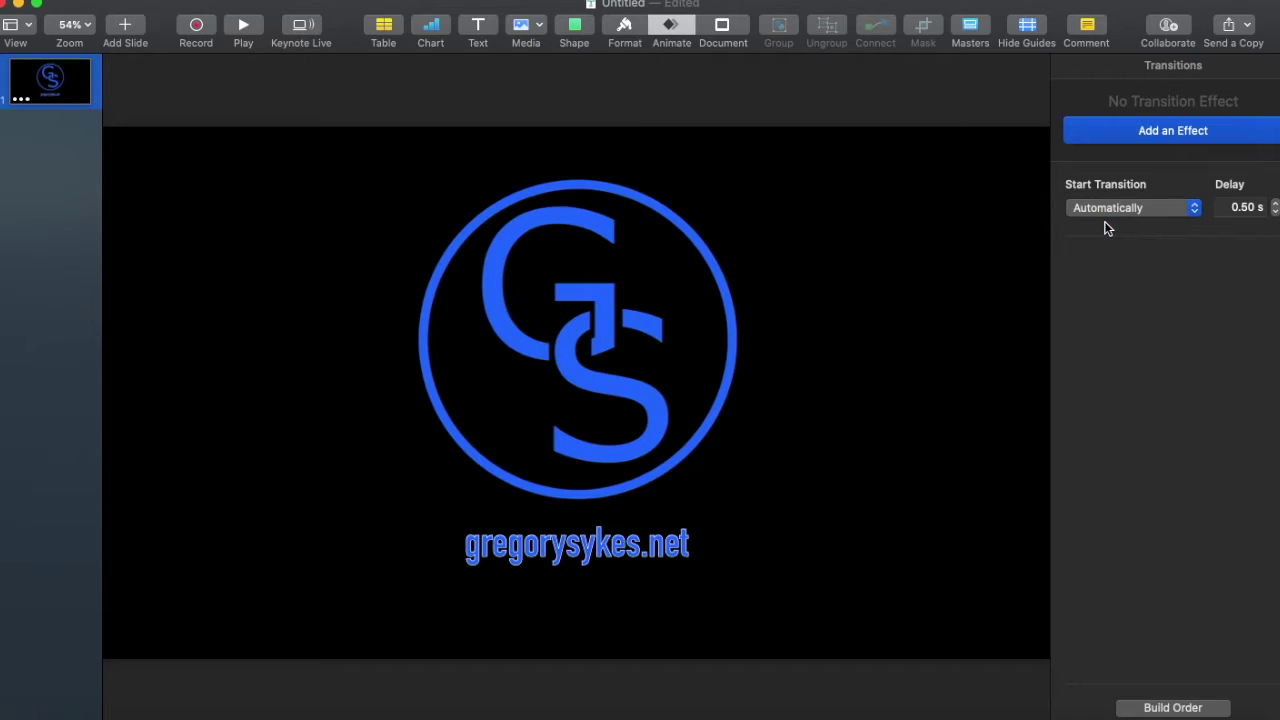
left_click(1165, 132)
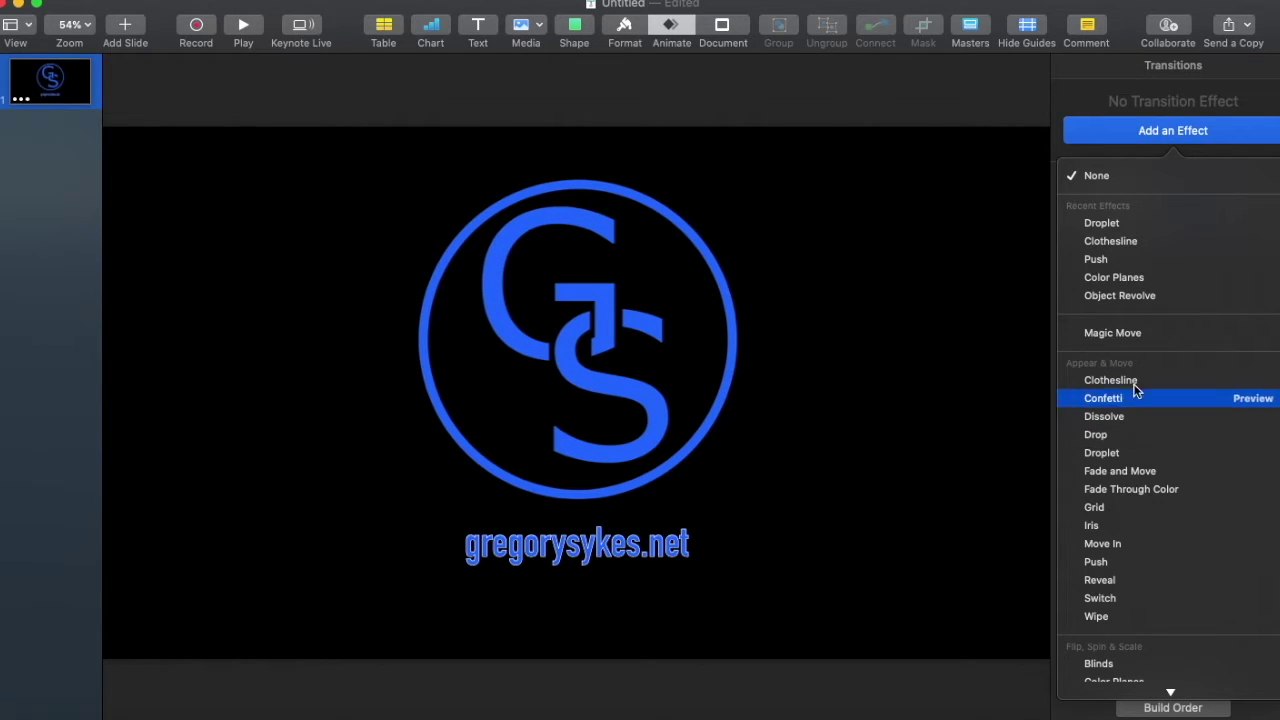
left_click(1121, 229)
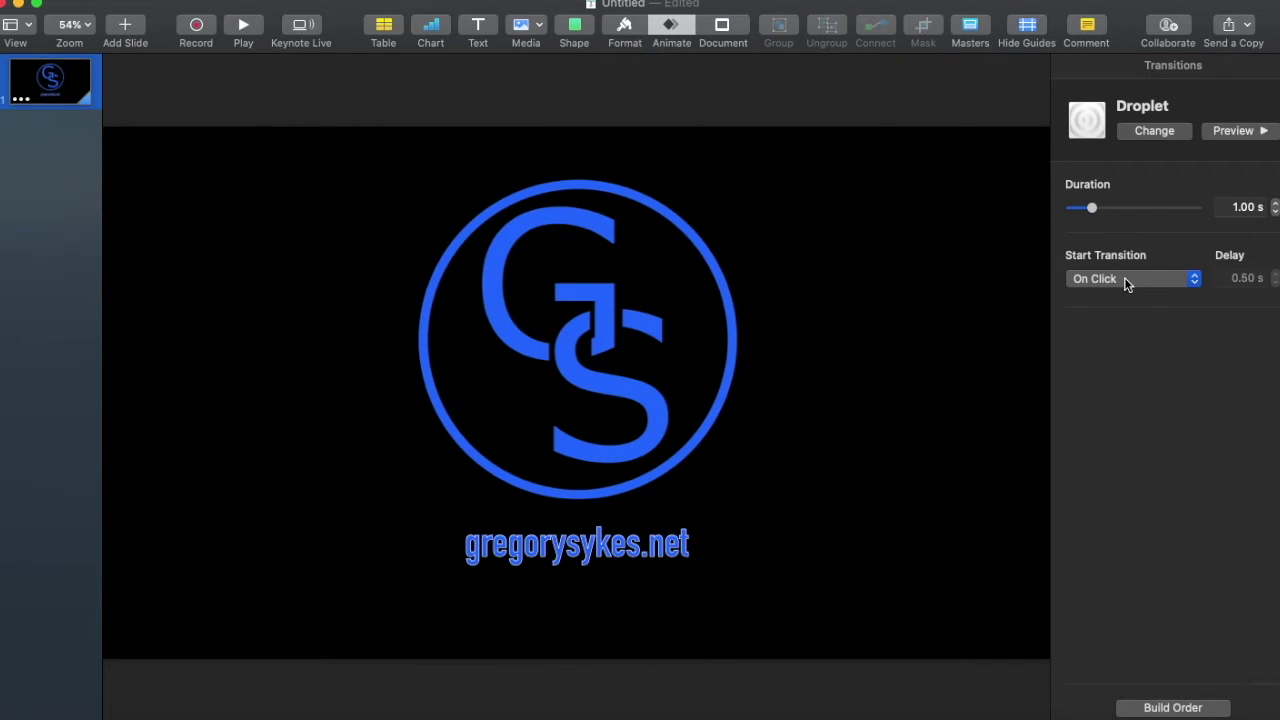
left_click(1124, 279)
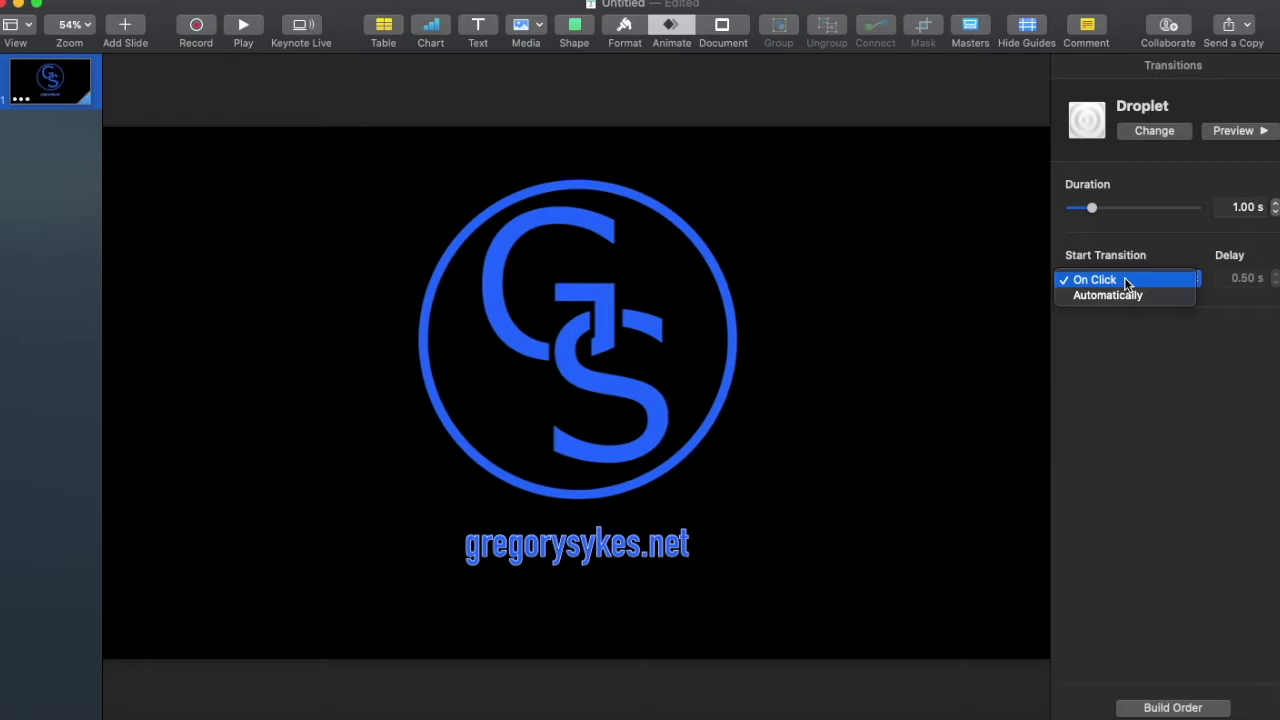
left_click(1128, 296)
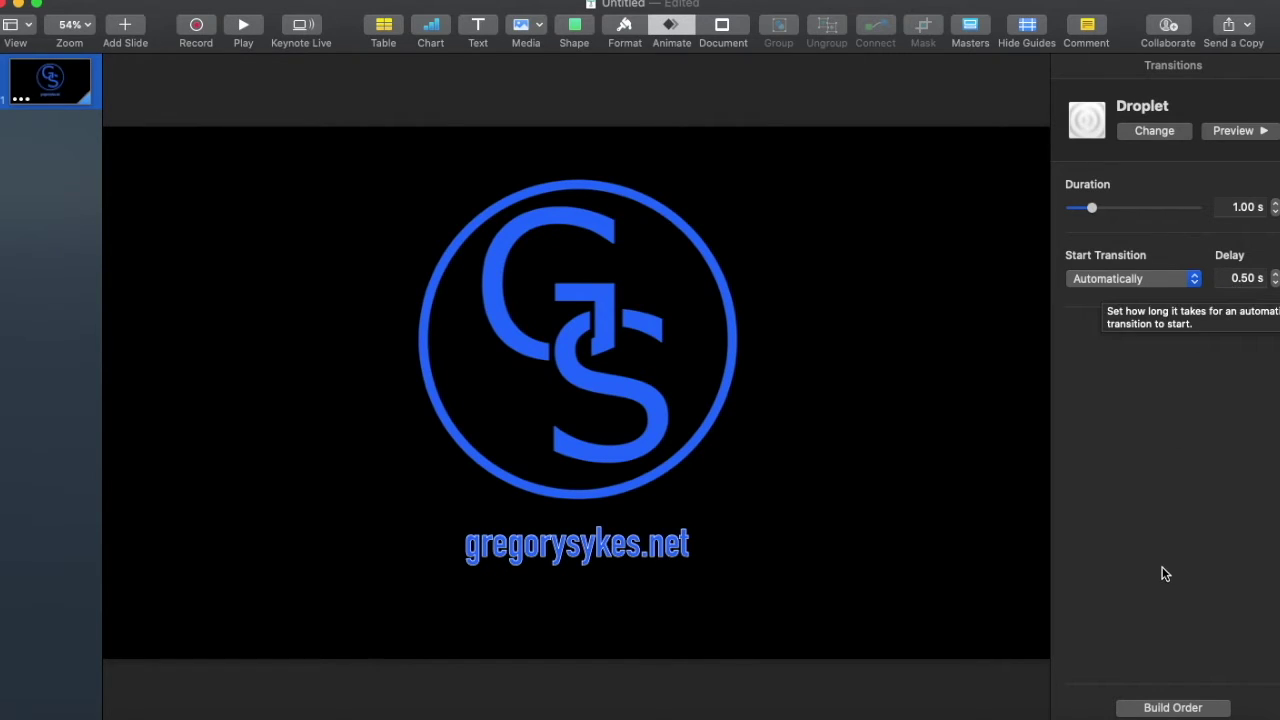
left_click(1152, 710)
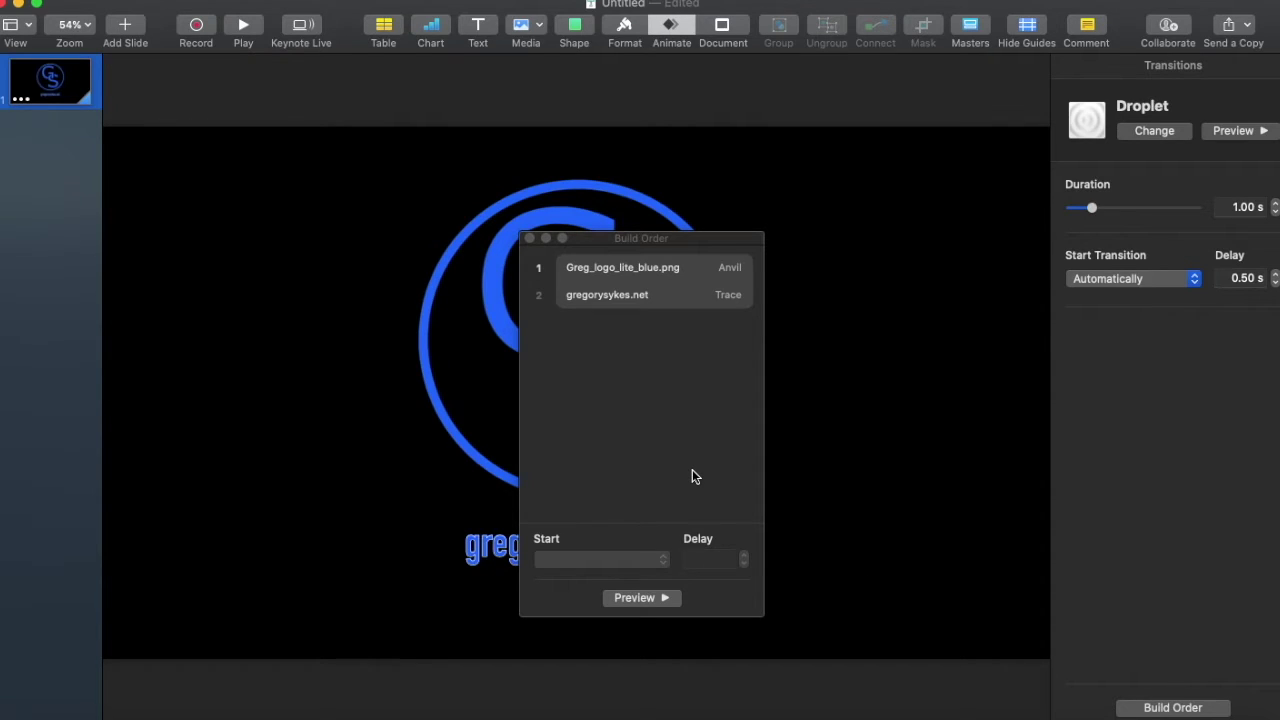
left_click(529, 238)
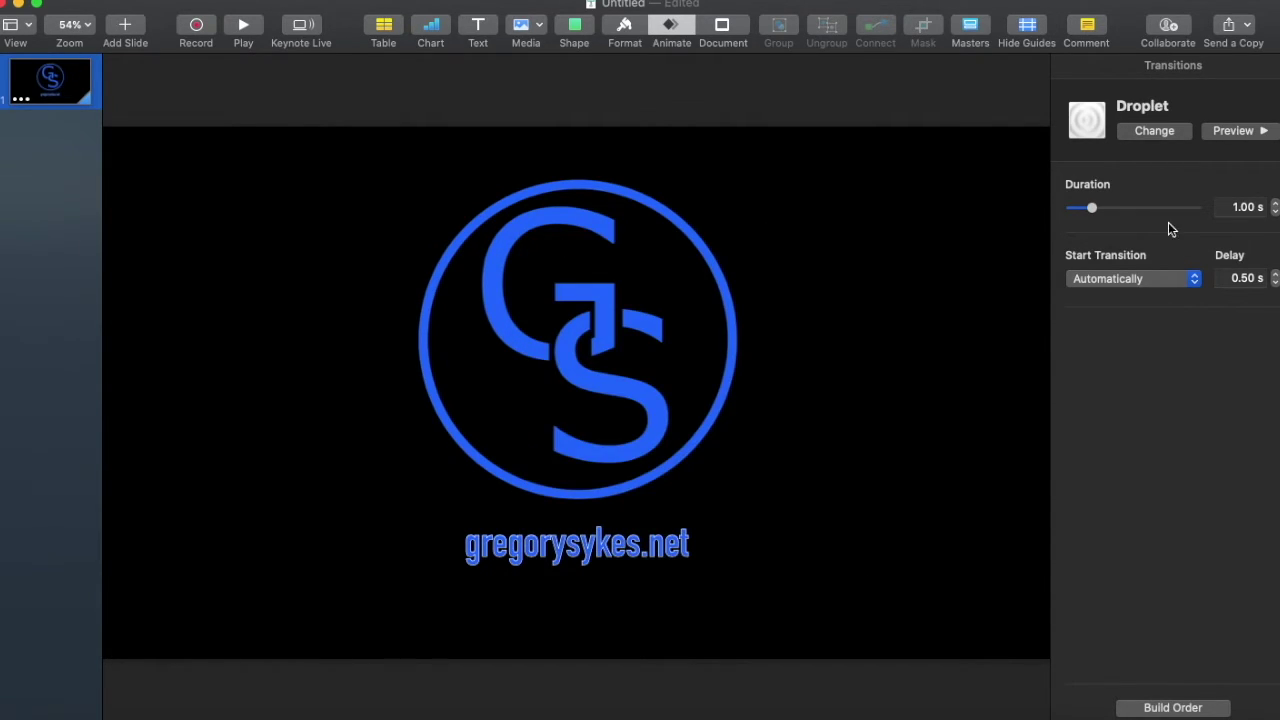
Step: Set the Droplet transition's delay to 1.00 s, play the slideshow to check it, and return to the editor
left_click(1275, 275)
left_click(1275, 275)
left_click(1275, 275)
left_click(240, 31)
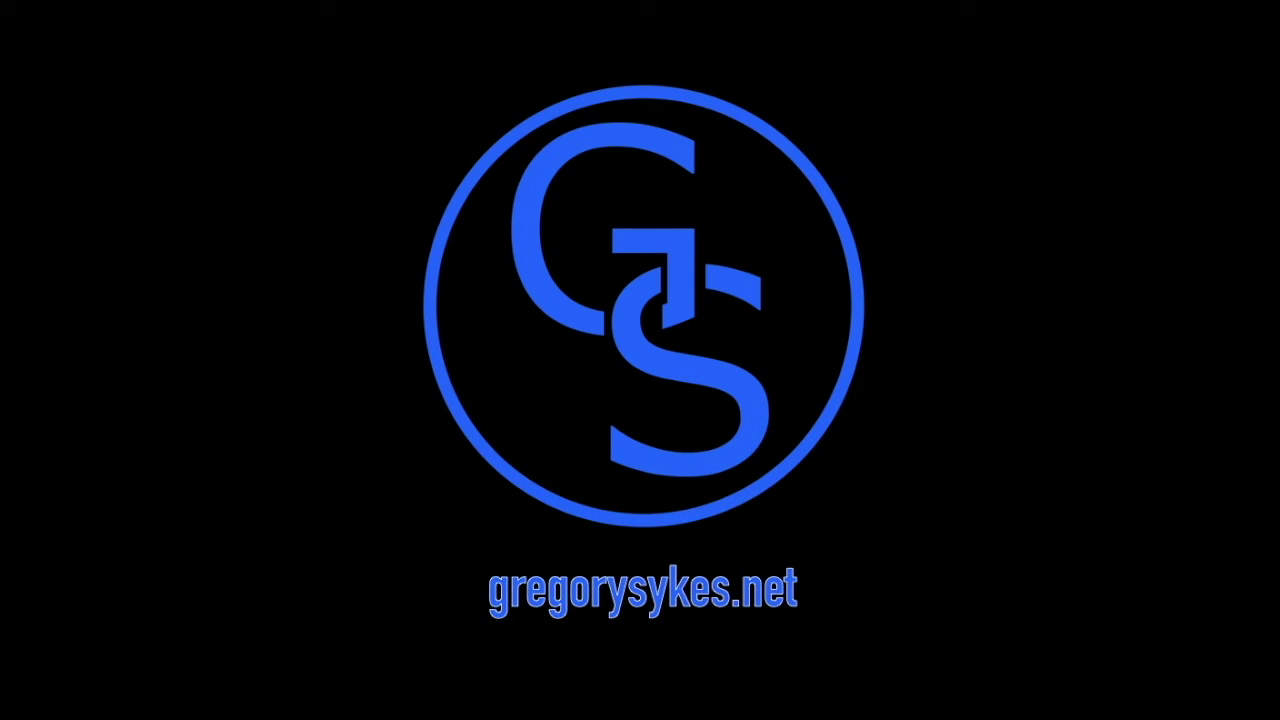
key("Escape")
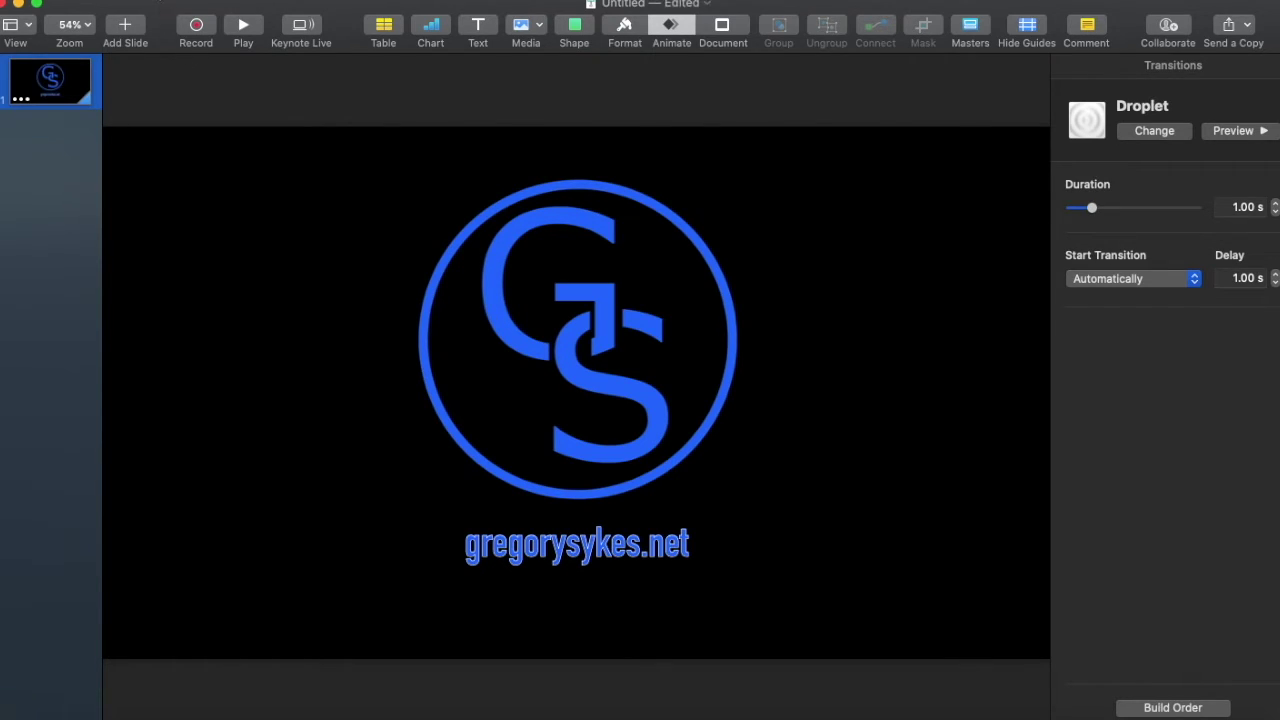
Step: Set up a self-playing movie export of all slides at custom 3840 x 2160 resolution, 30 FPS, with Apple ProRes 4444 compression
left_click(118, 0)
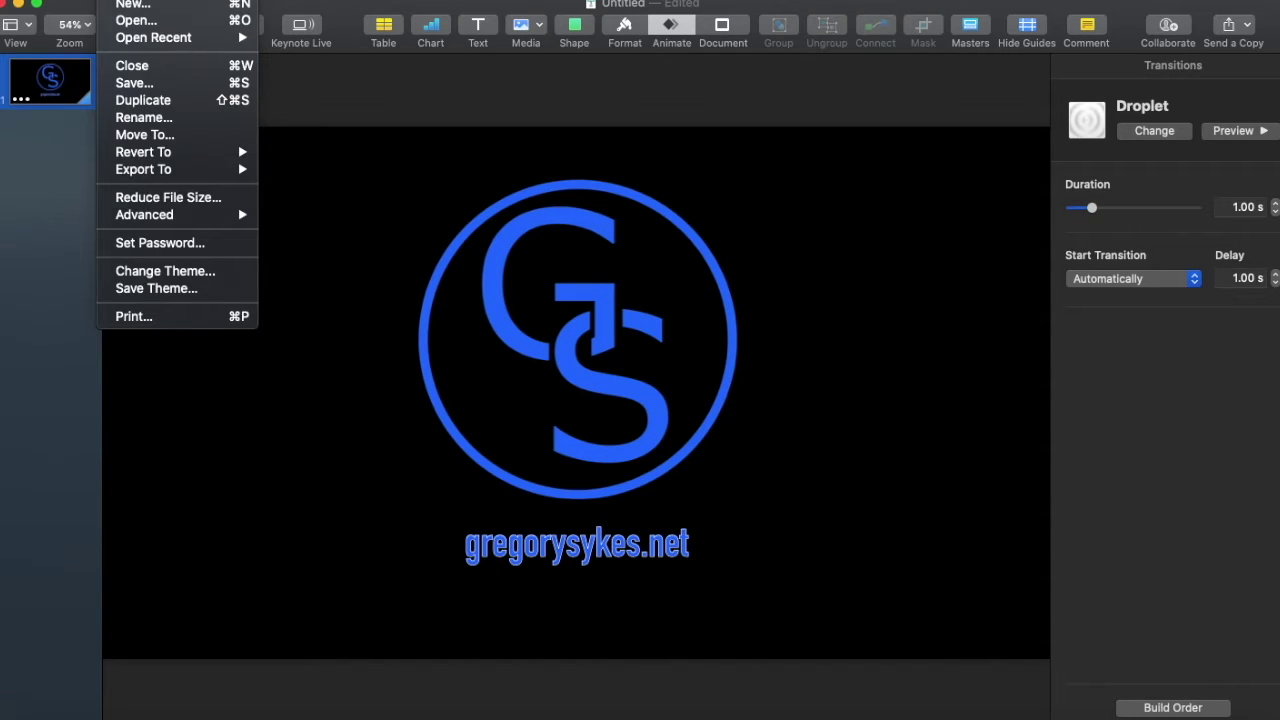
mouse_move(183, 172)
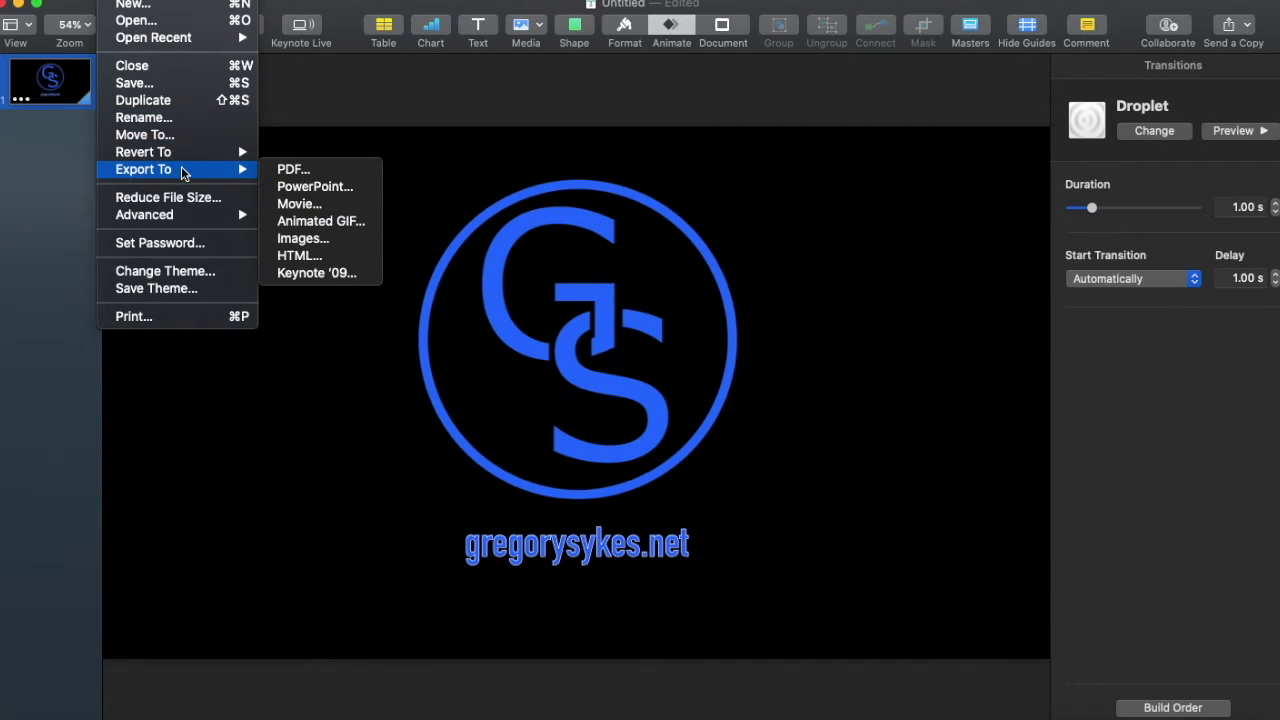
left_click(296, 205)
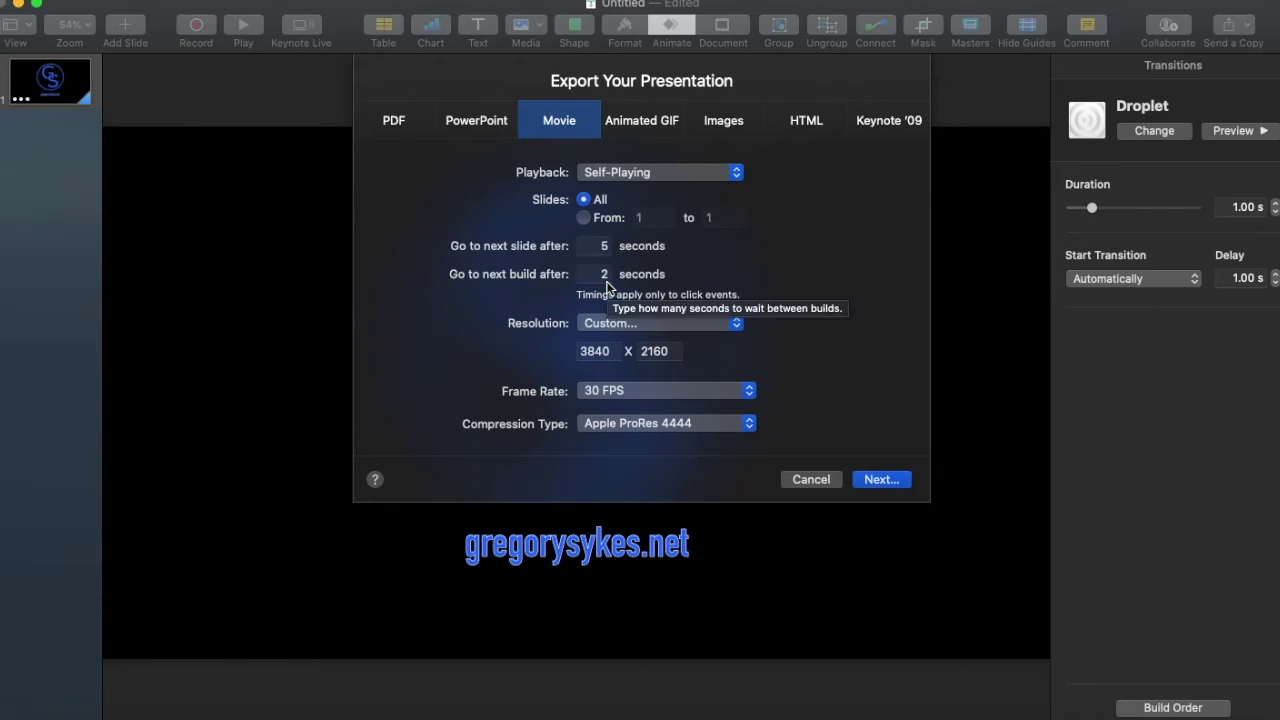
double_click(609, 351)
left_click(612, 352)
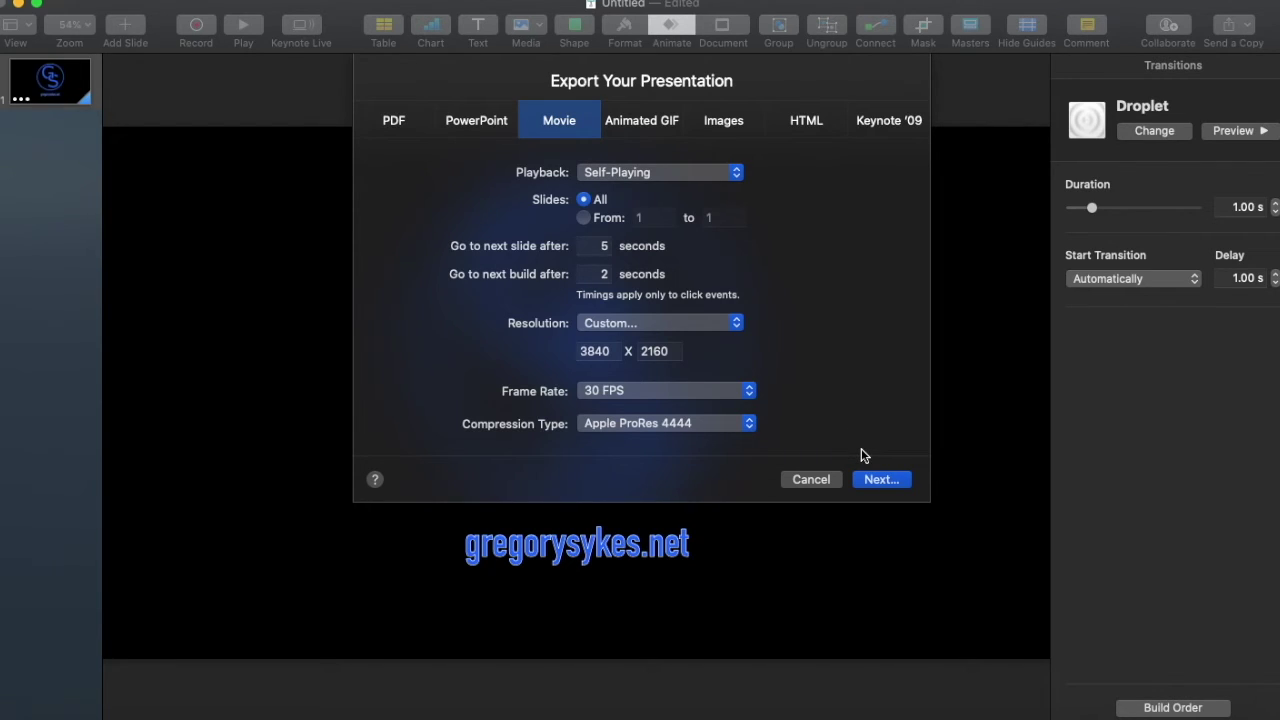
left_click(876, 481)
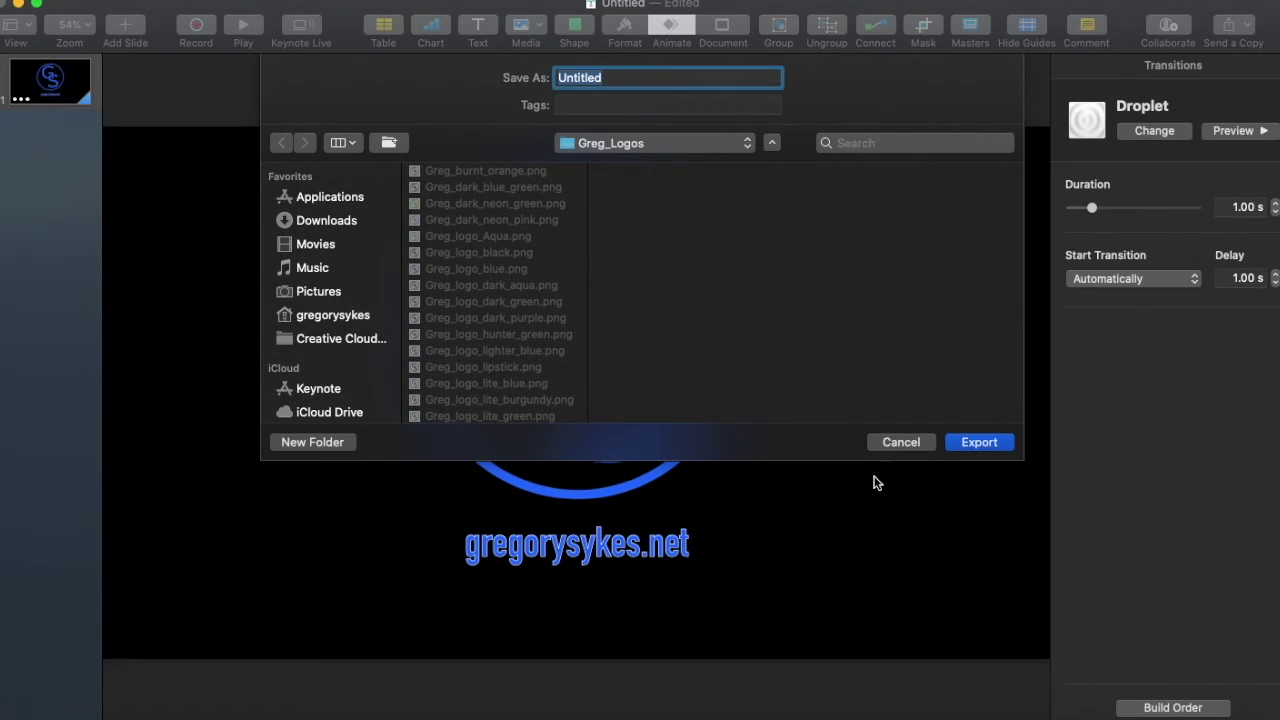
Step: Export the movie to the Movies folder under the name Intro_Example
left_click(328, 250)
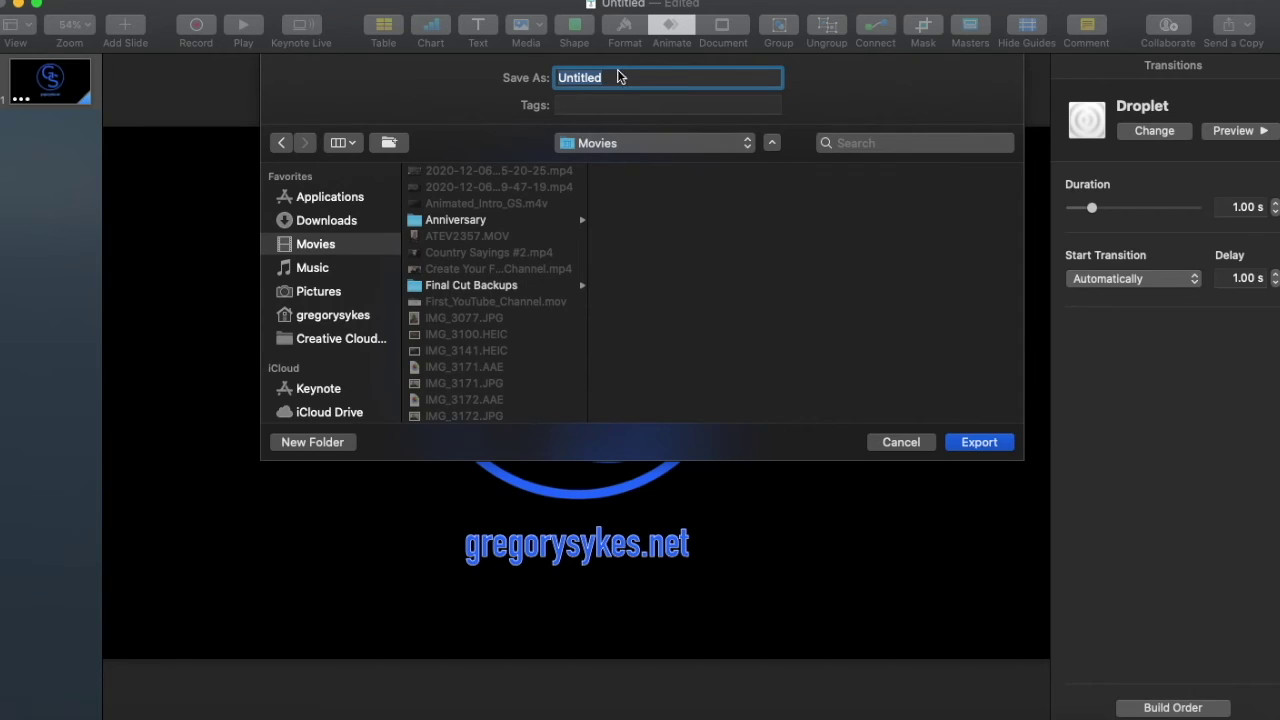
type("Intro_Example")
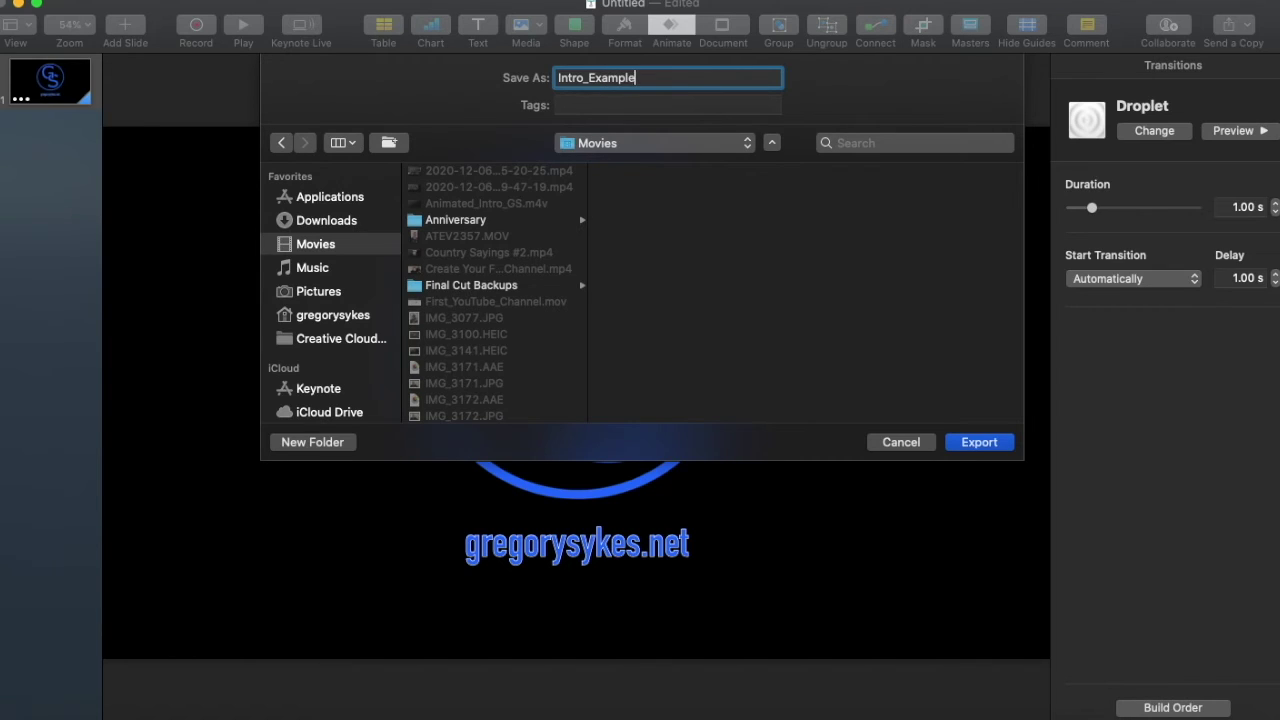
left_click(966, 444)
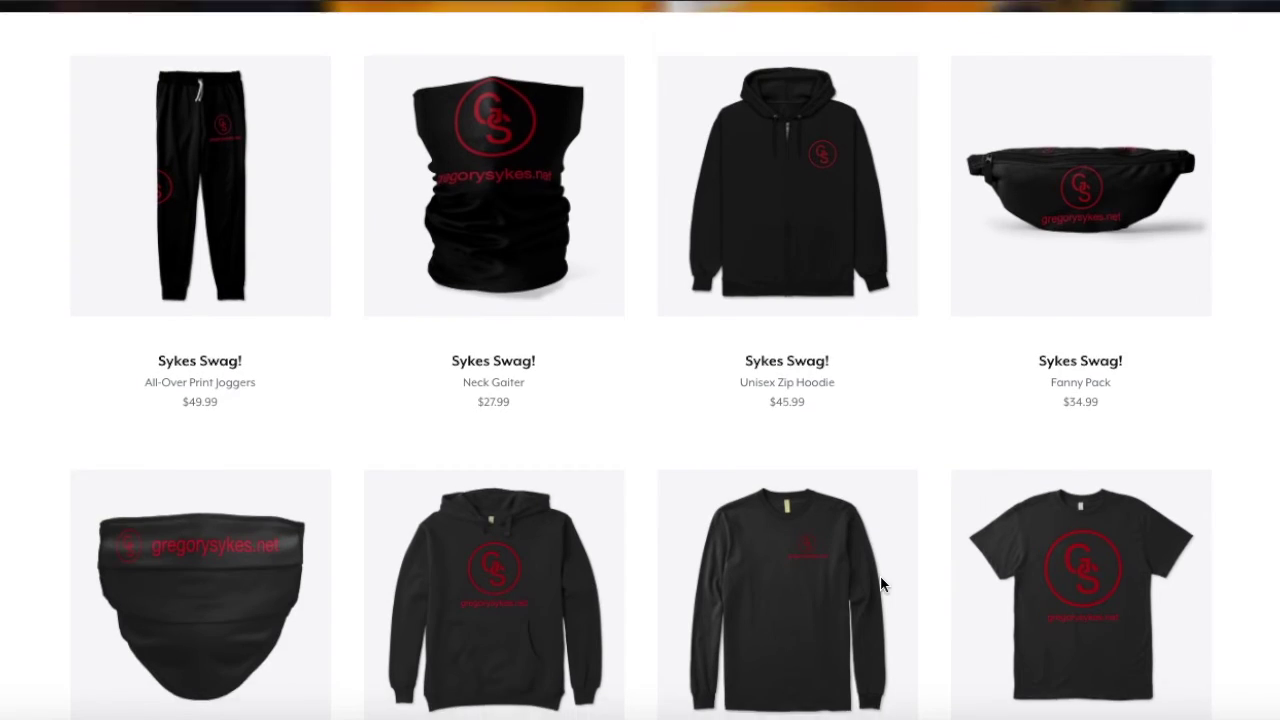
Step: Switch to the web browser, look through the merchandise store's product listings, and open the last social link in the YouTube channel banner
scroll(880, 576, "down", 5)
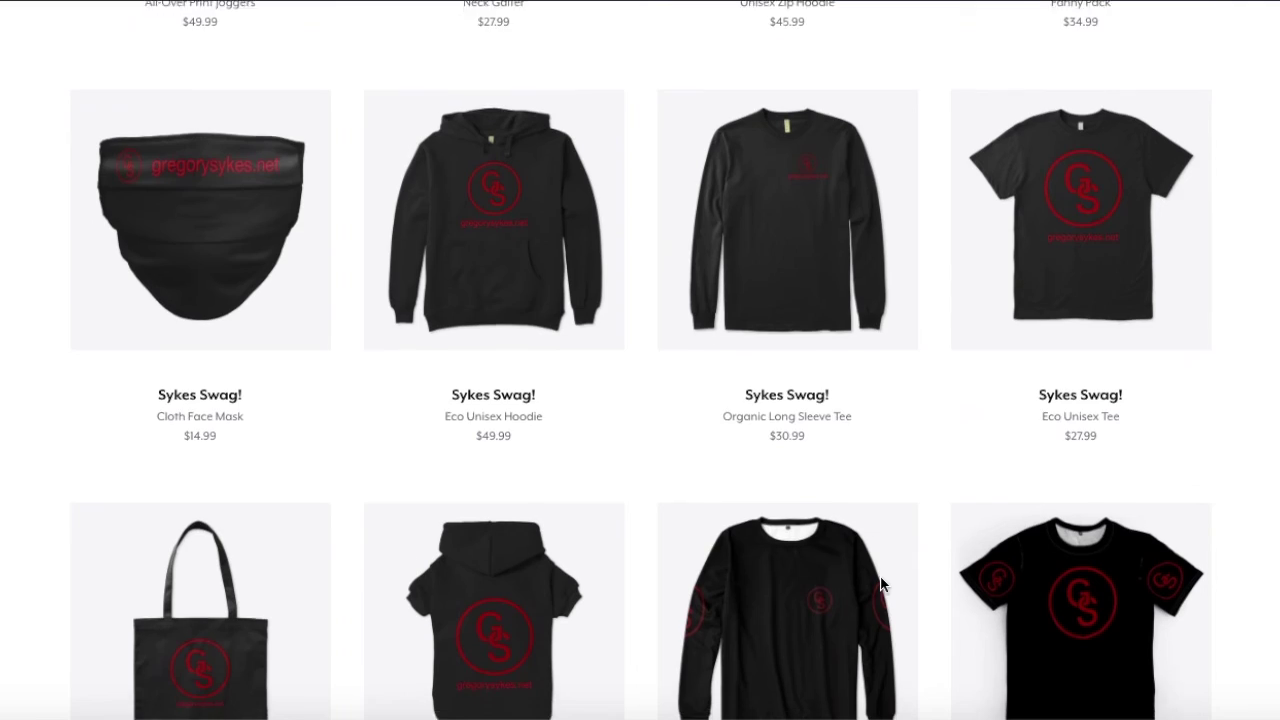
scroll(880, 576, "down", 4)
scroll(880, 577, "down", 6)
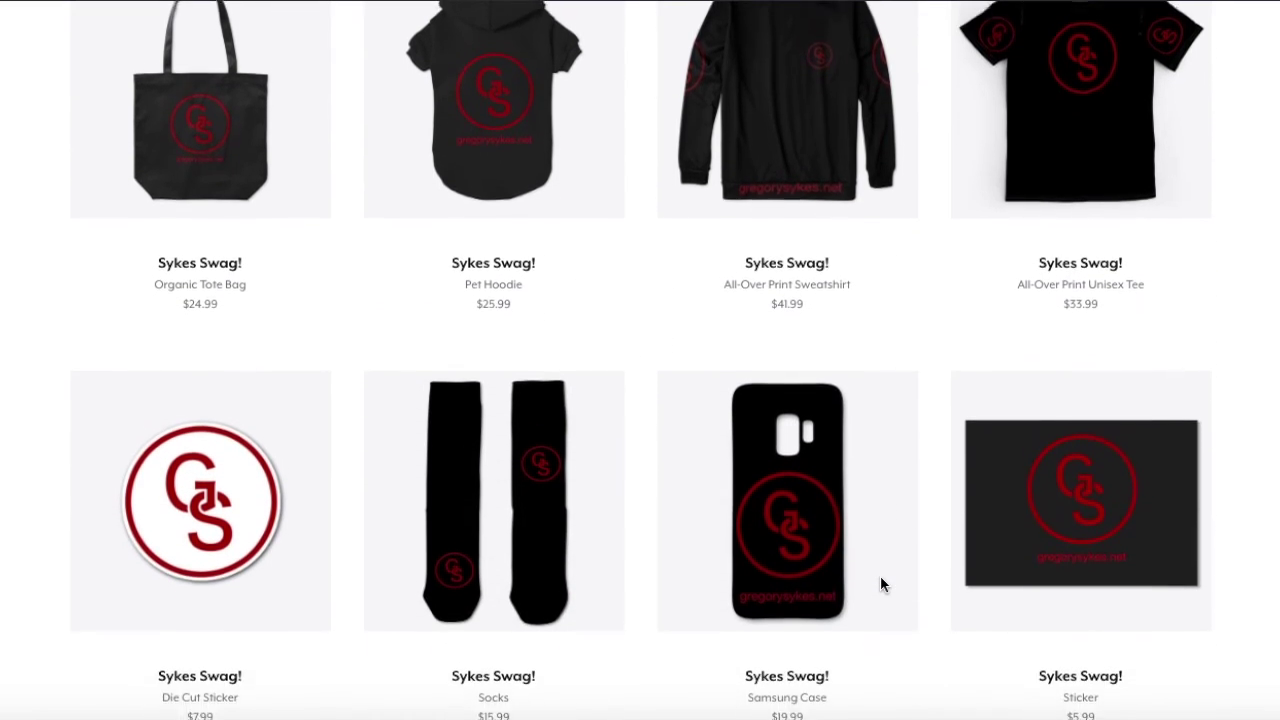
scroll(880, 577, "down", 4)
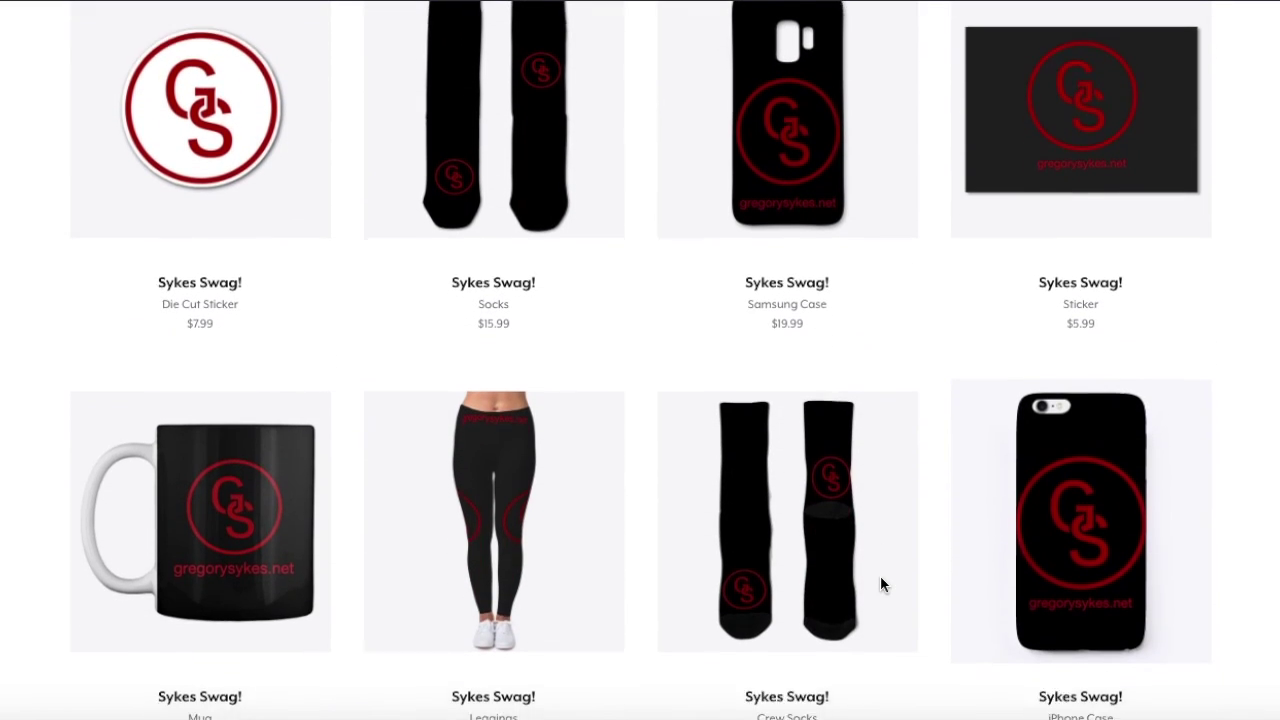
scroll(880, 584, "down", 5)
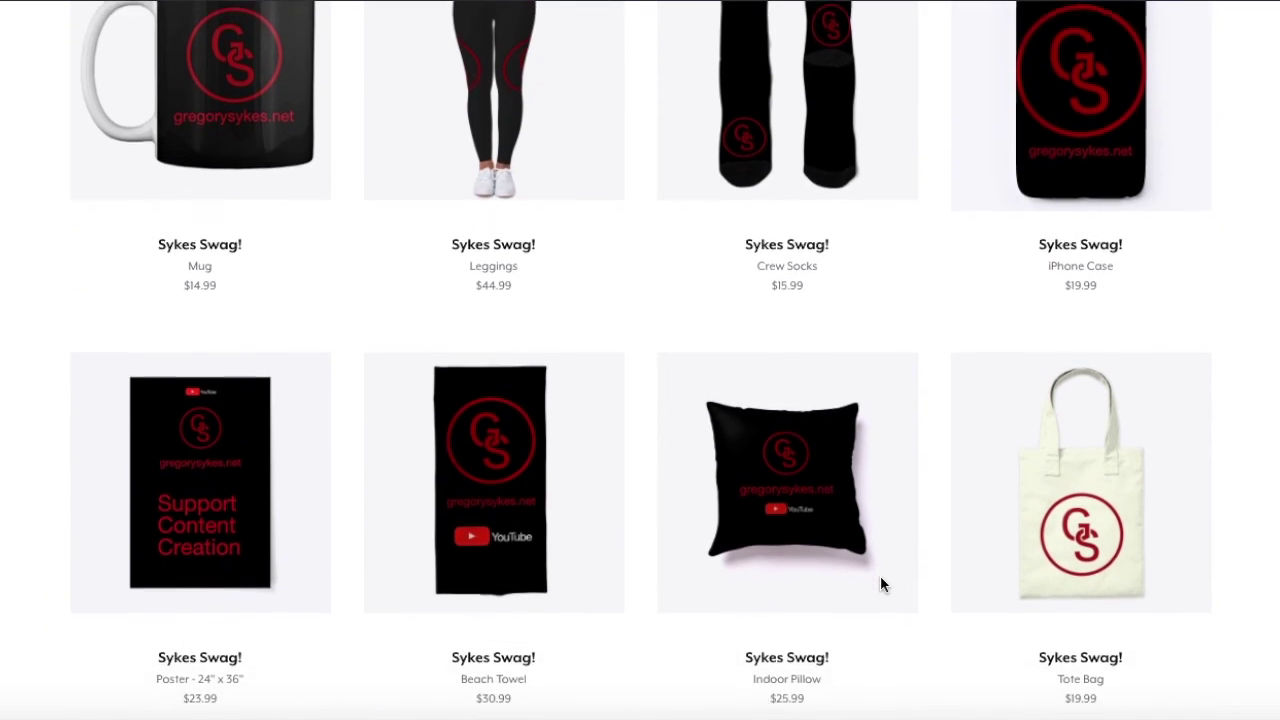
scroll(880, 584, "down", 4)
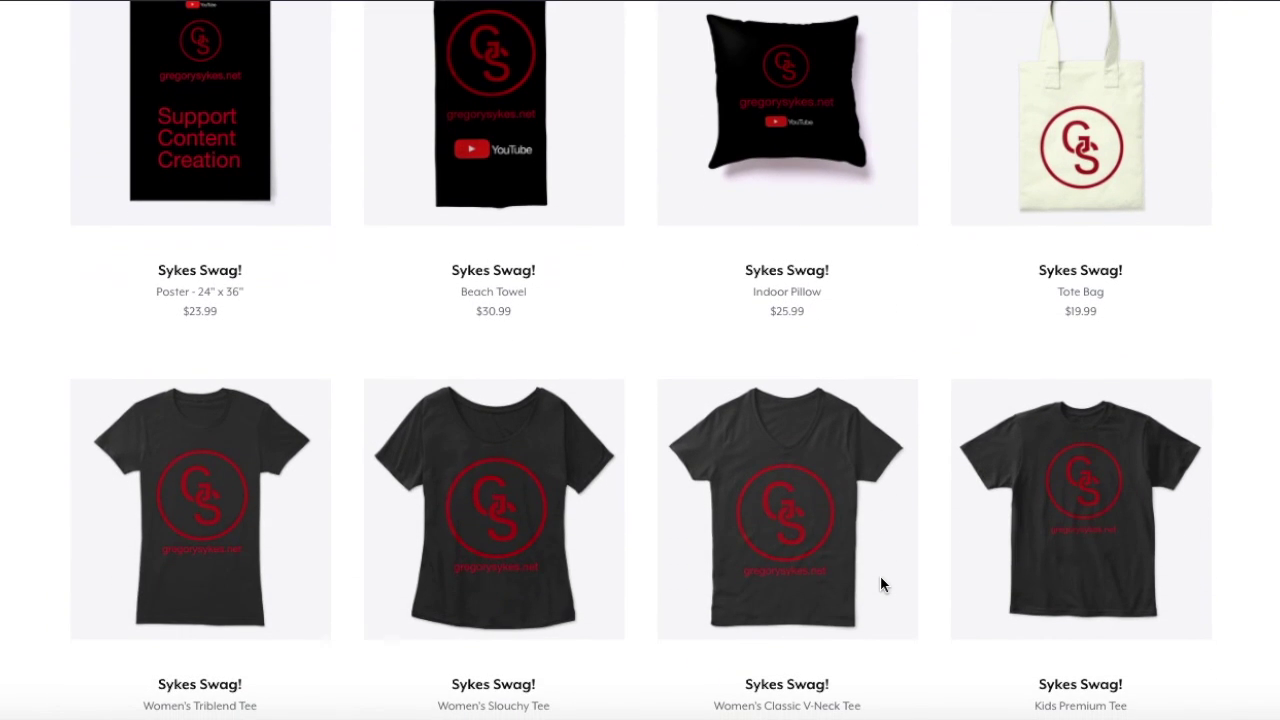
scroll(880, 584, "down", 3)
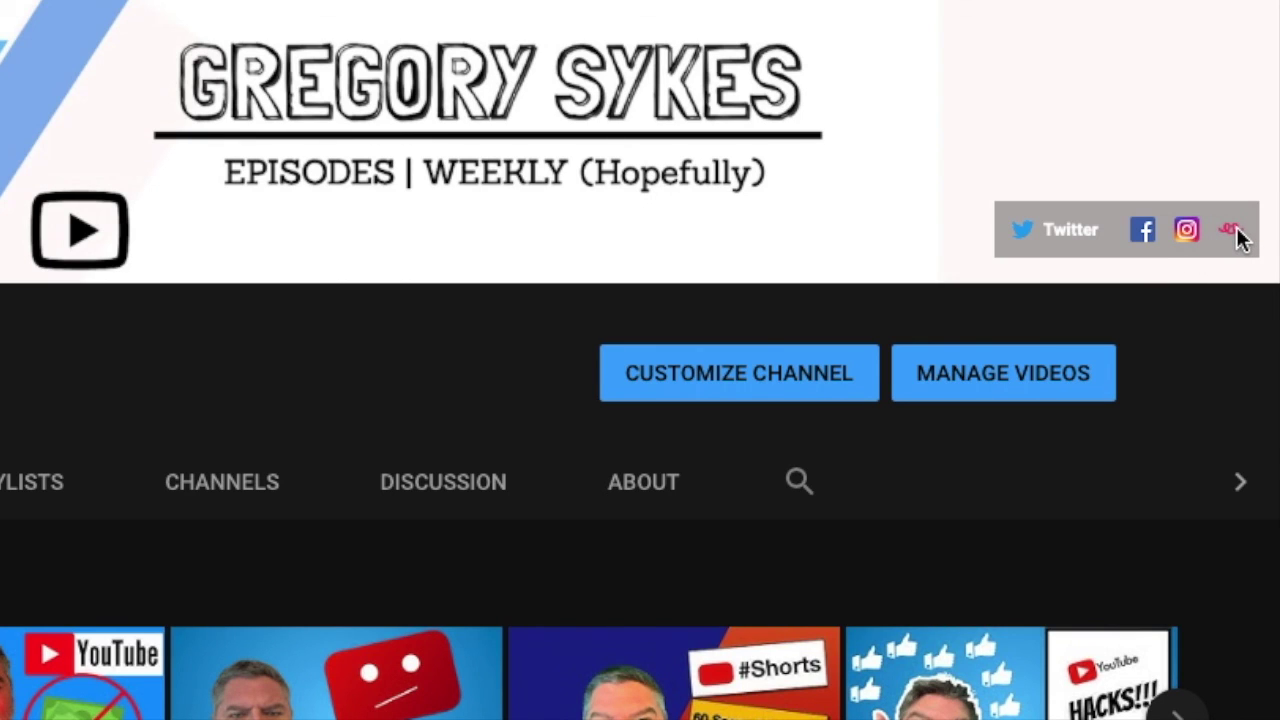
left_click(1237, 237)
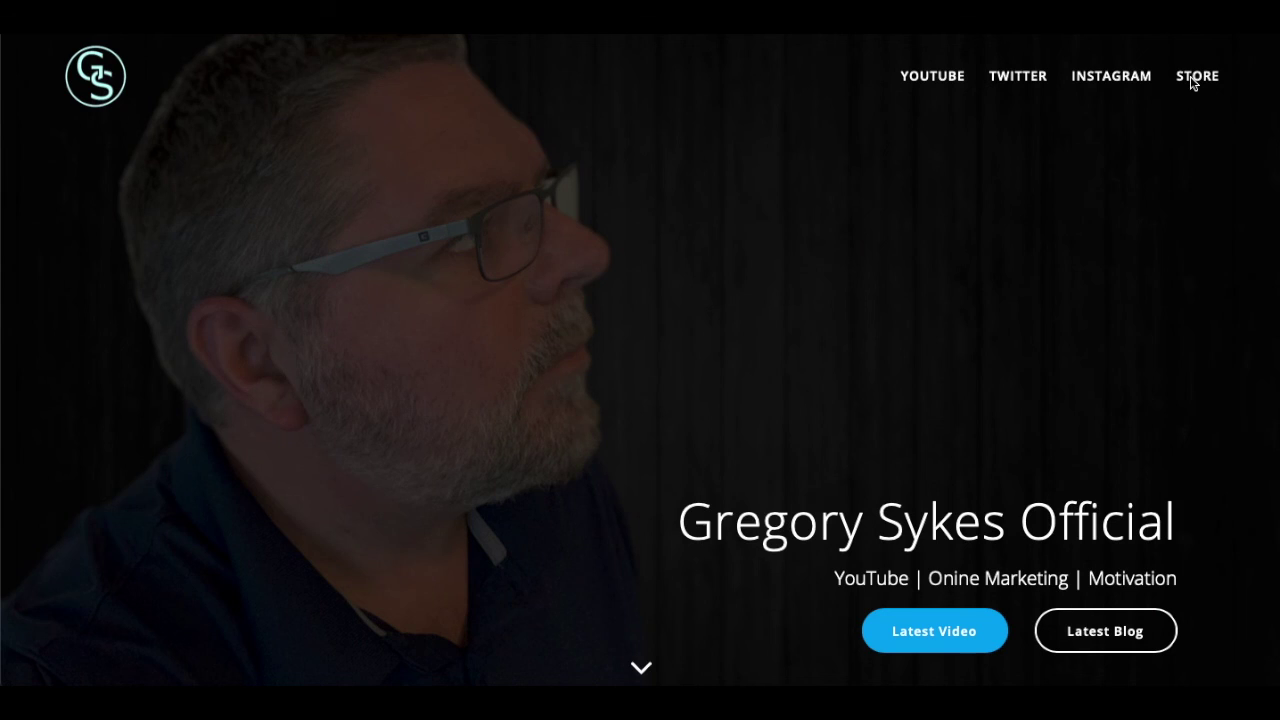